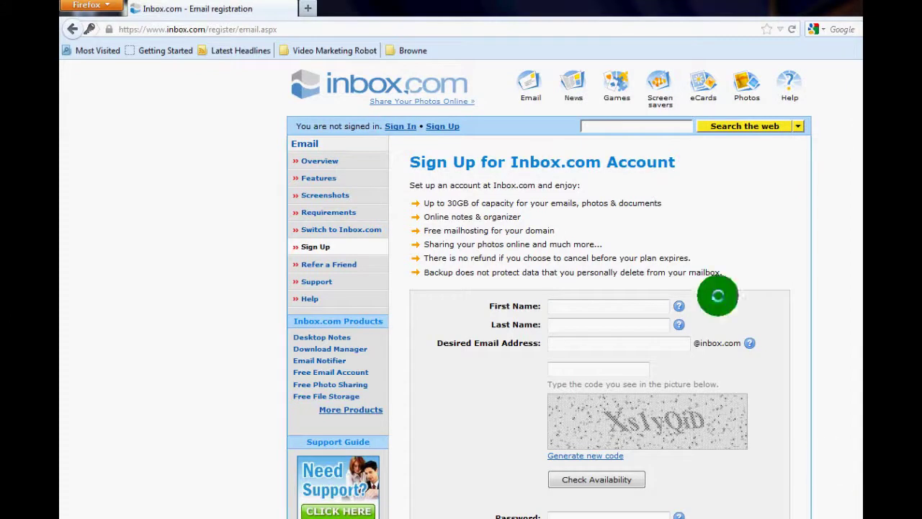
- Enter the first and last name, the desired email address and the picture code on the Inbox.com sign-up form
{"action": "left_click", "coordinate": [589, 305]}
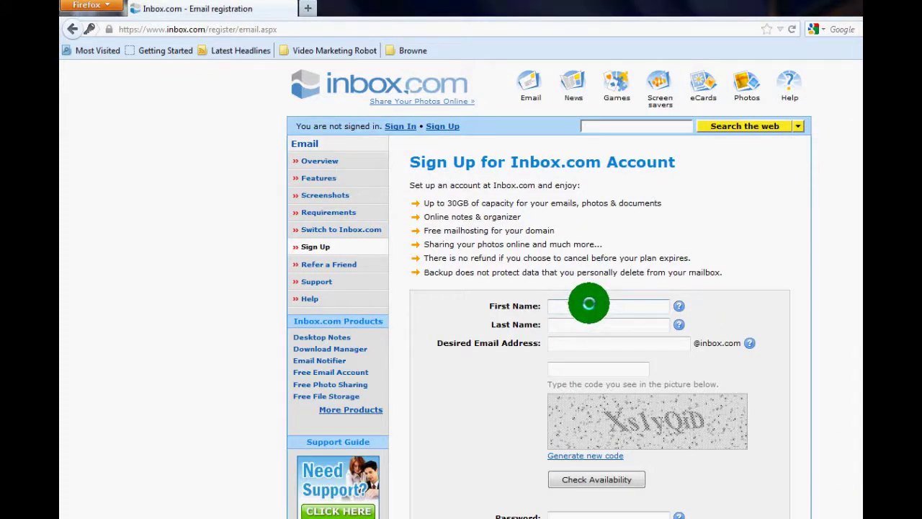
{"action": "type", "text": "Free"}
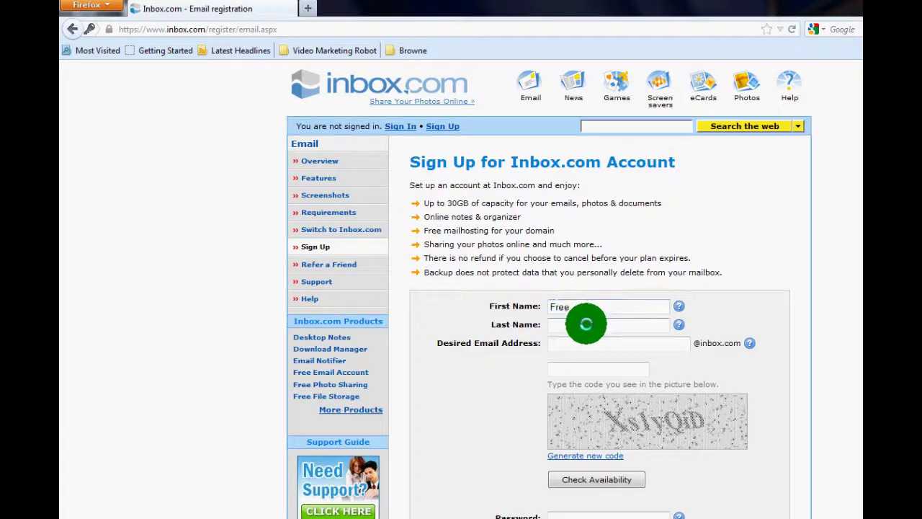
{"action": "left_click", "coordinate": [583, 324]}
{"action": "type", "text": "De"}
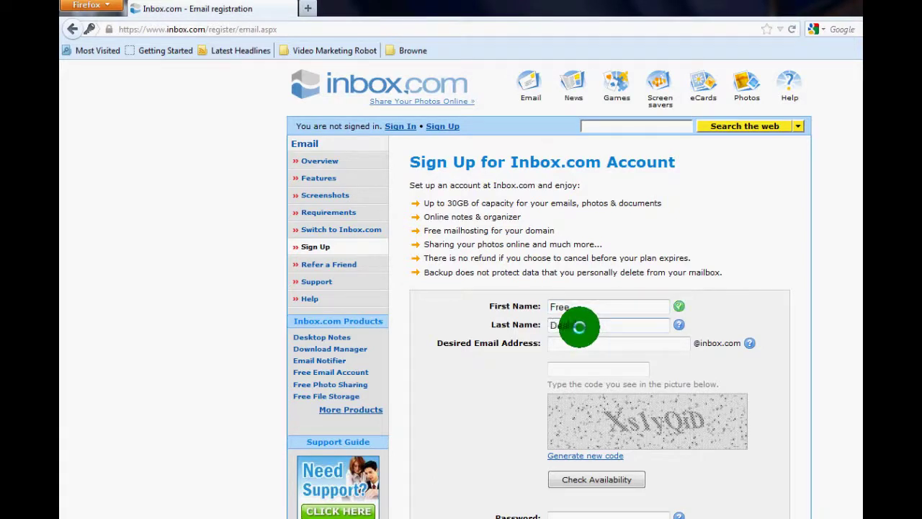
{"action": "type", "text": "als"}
{"action": "left_click", "coordinate": [610, 344]}
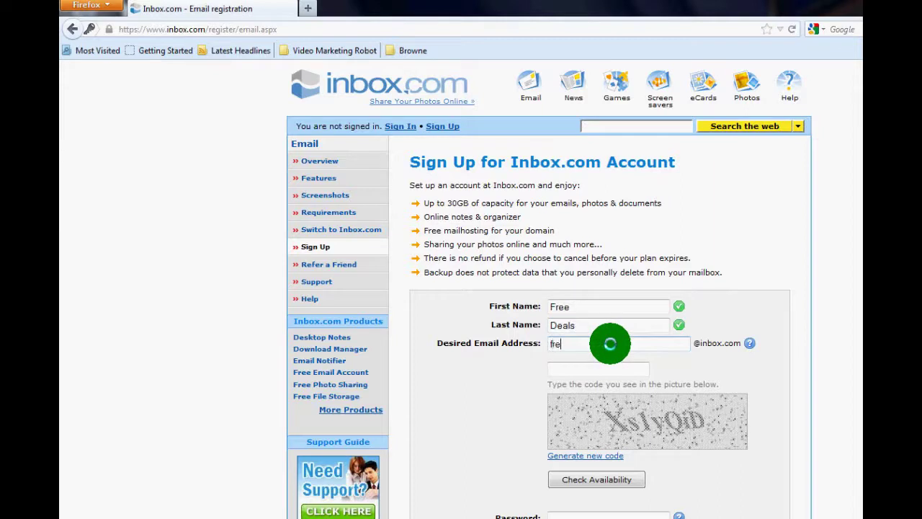
{"action": "left_click", "coordinate": [607, 368]}
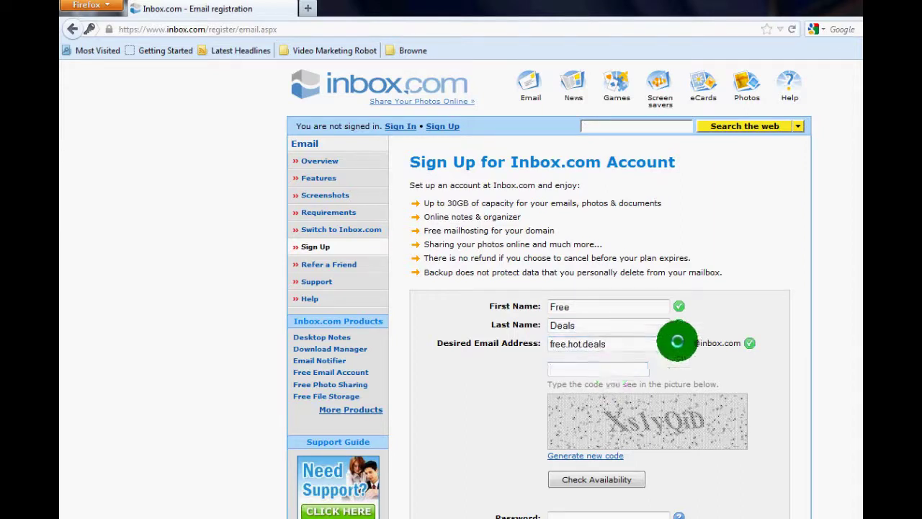
{"action": "type", "text": "X"}
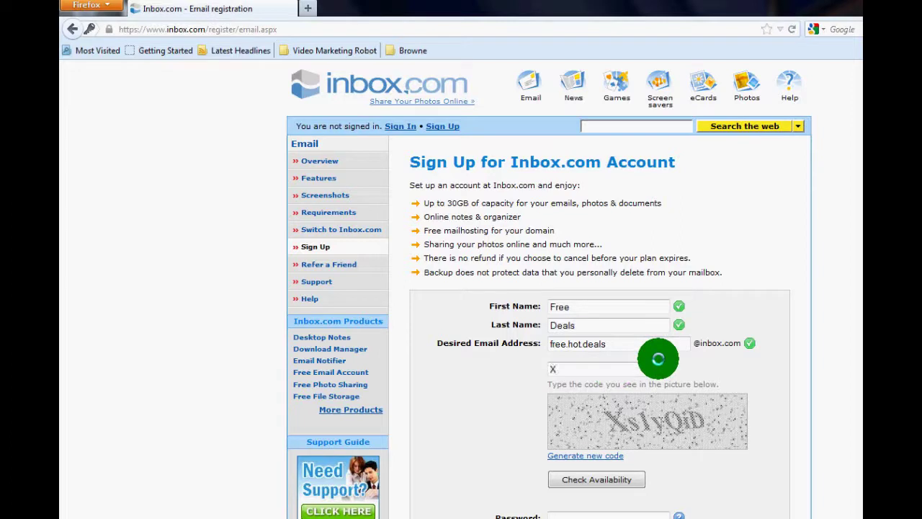
{"action": "type", "text": "s1yQ"}
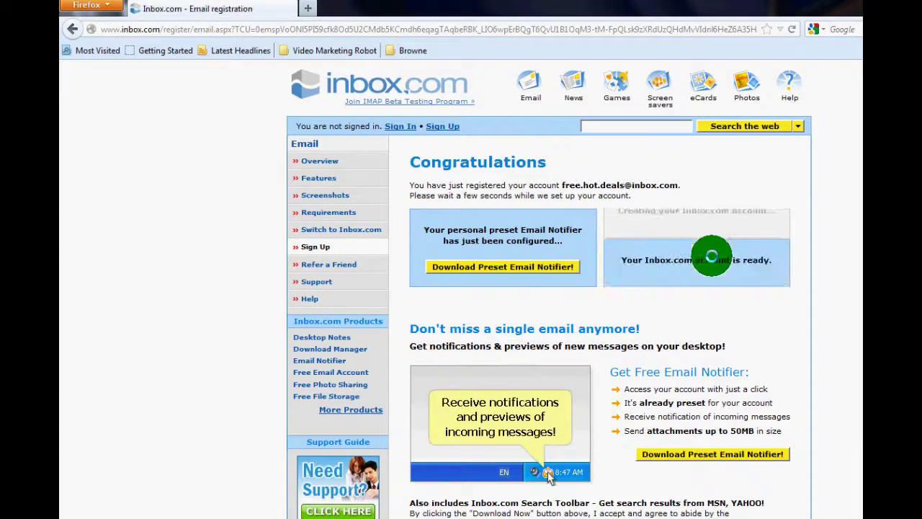
- Enter the new mailbox, launch the webmail application and open the Welcome to INBOX.COM email
{"action": "left_click", "coordinate": [718, 266]}
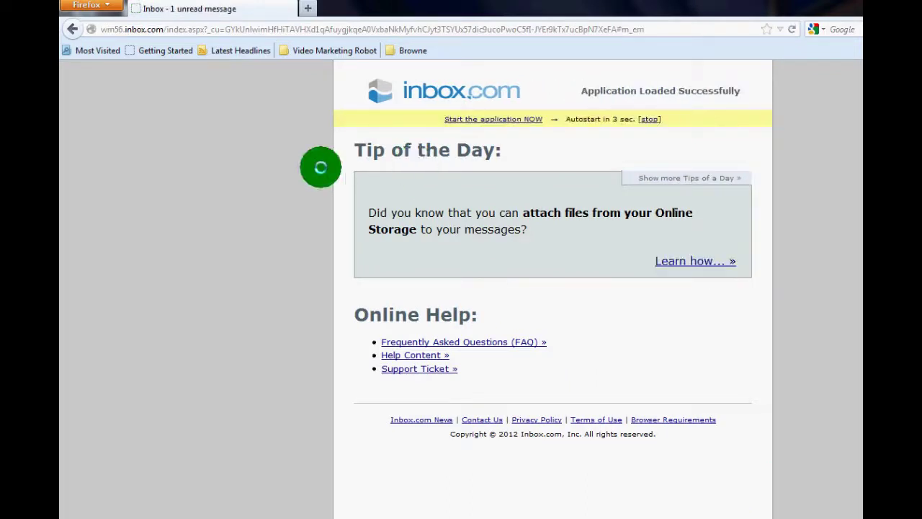
{"action": "left_click", "coordinate": [500, 118]}
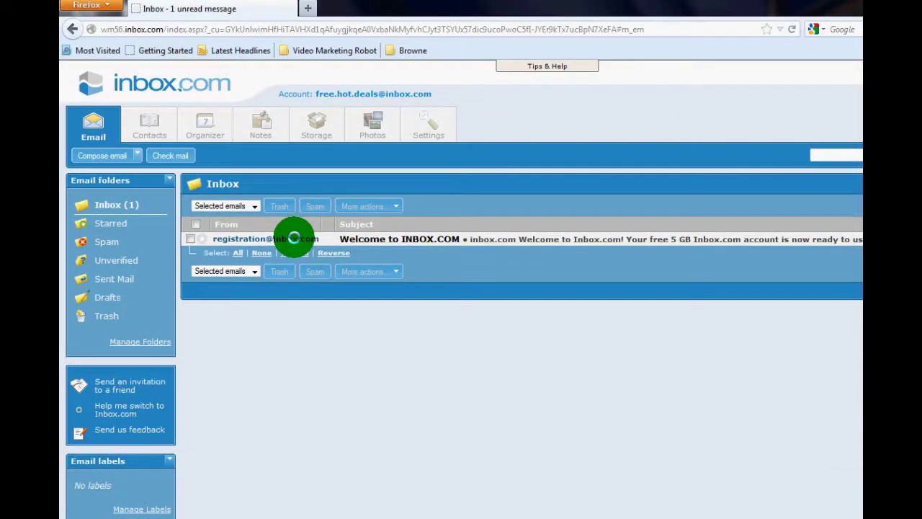
{"action": "left_click", "coordinate": [294, 237]}
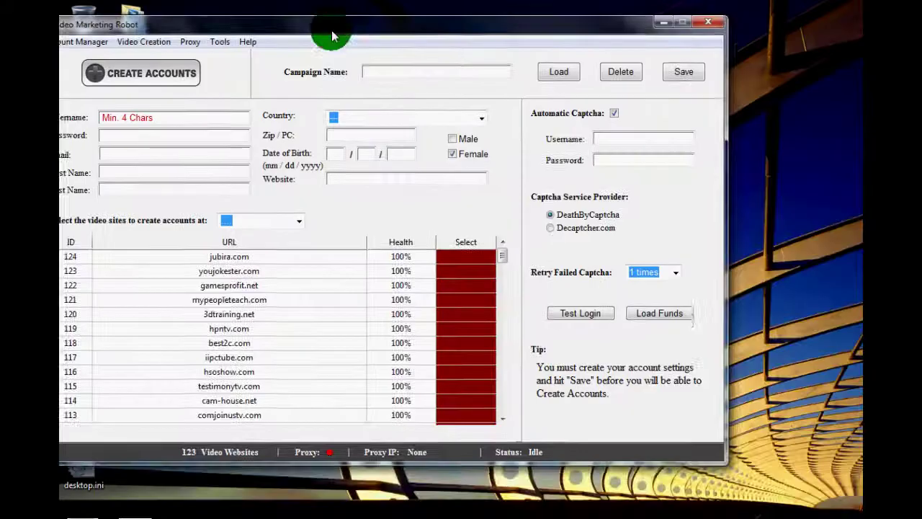
{"action": "left_click_drag", "start_coordinate": [331, 35], "coordinate": [362, 20]}
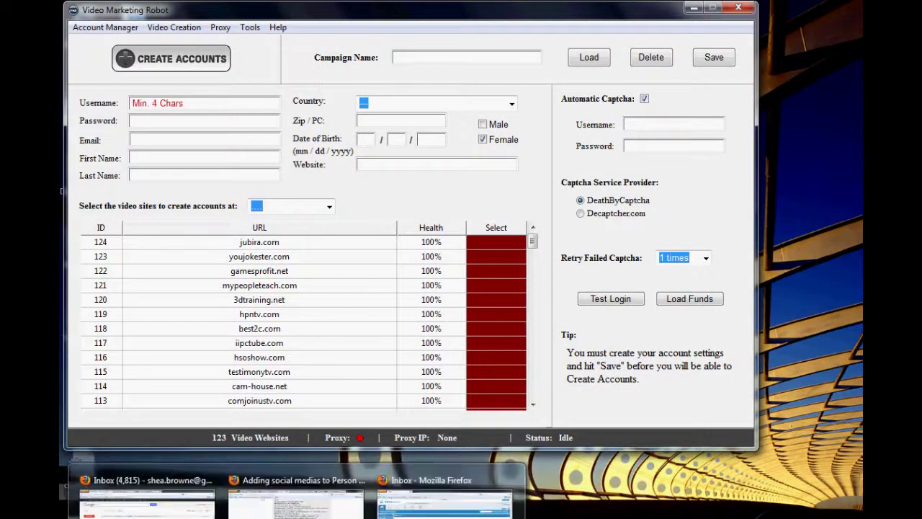
- Name the campaign new_V2_Campaign in Video Marketing Robot
{"action": "left_click", "coordinate": [404, 504]}
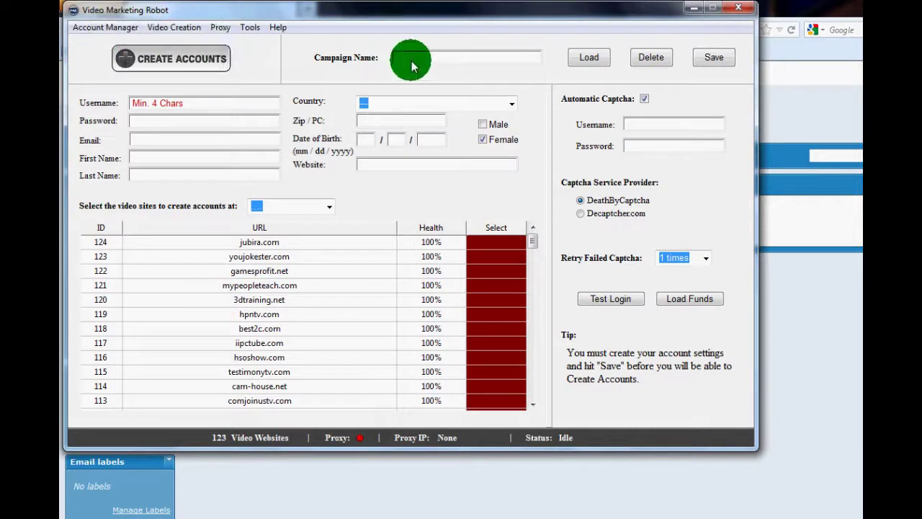
{"action": "left_click", "coordinate": [496, 59]}
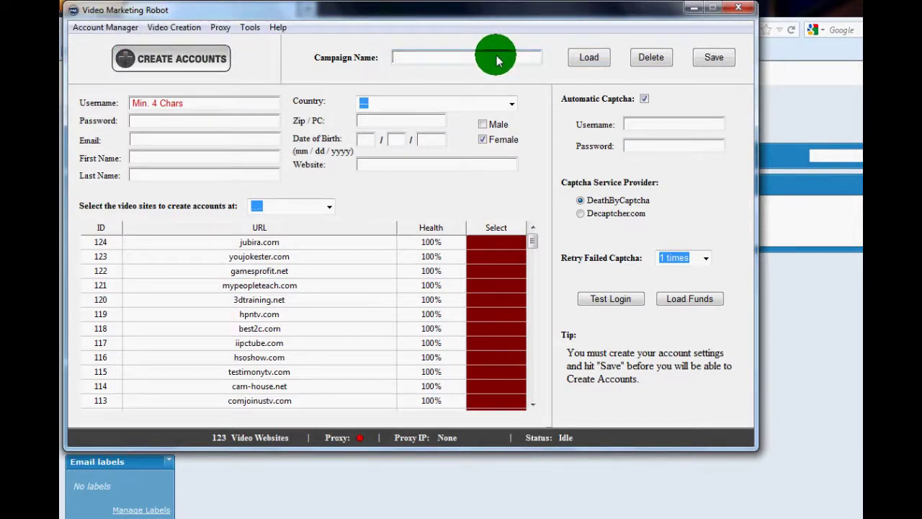
{"action": "type", "text": "new_V2_Campaign"}
{"action": "left_click", "coordinate": [225, 106]}
- Enter the account username and password
{"action": "type", "text": "freehot"}
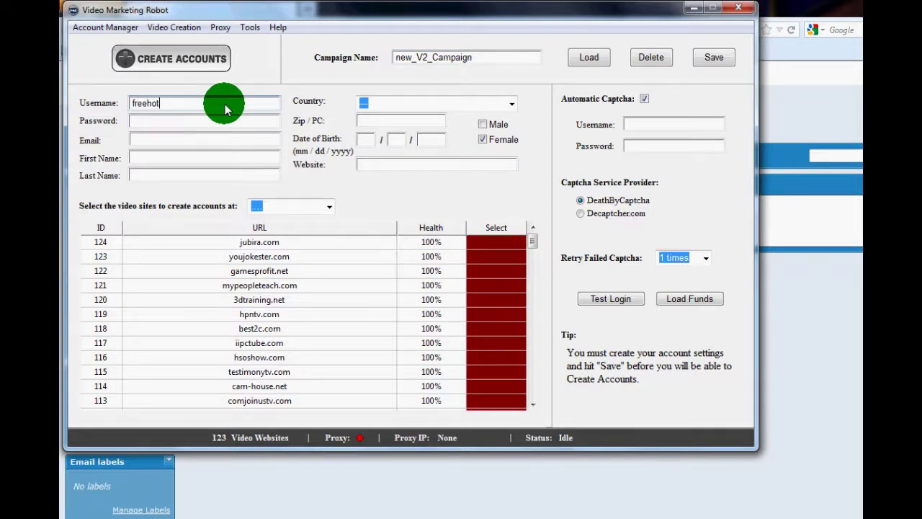
{"action": "type", "text": "964"}
{"action": "double_click", "coordinate": [144, 104]}
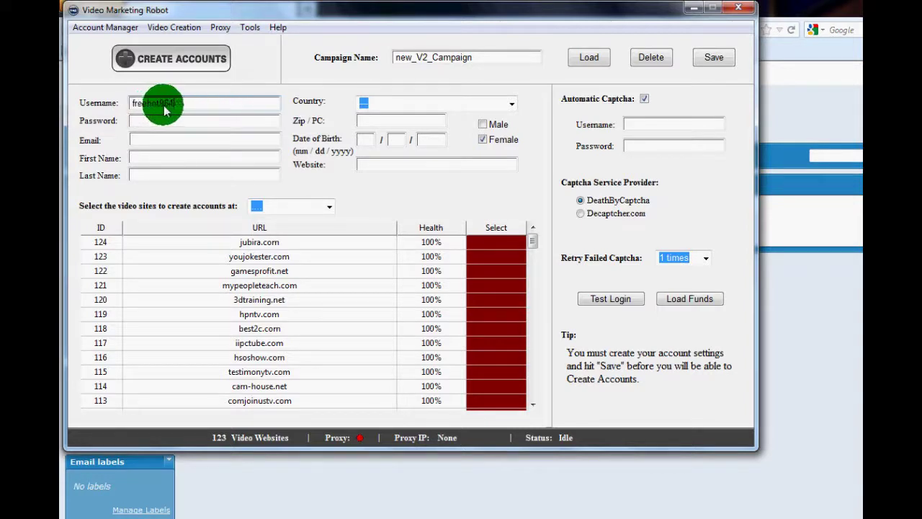
{"action": "left_click", "coordinate": [159, 124]}
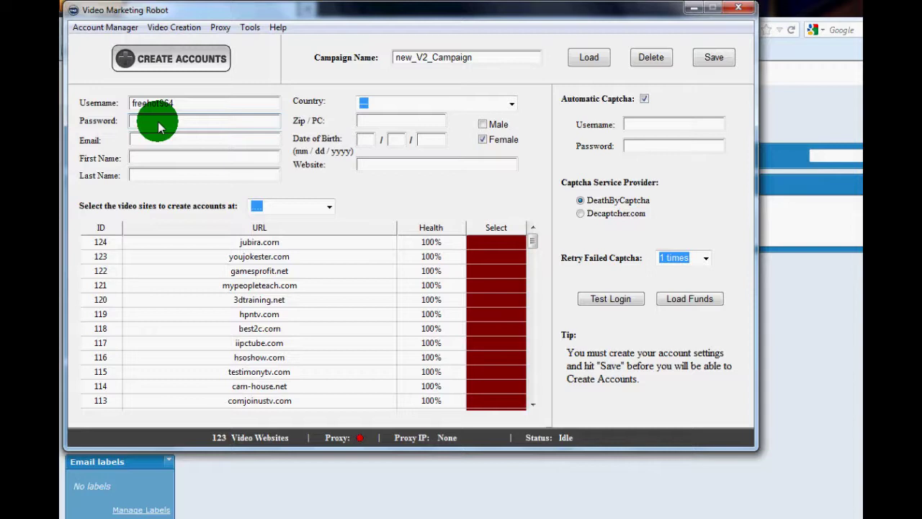
{"action": "type", "text": "••••••••"}
- Fill in the inbox.com email address and the first and last names
{"action": "left_click", "coordinate": [158, 142]}
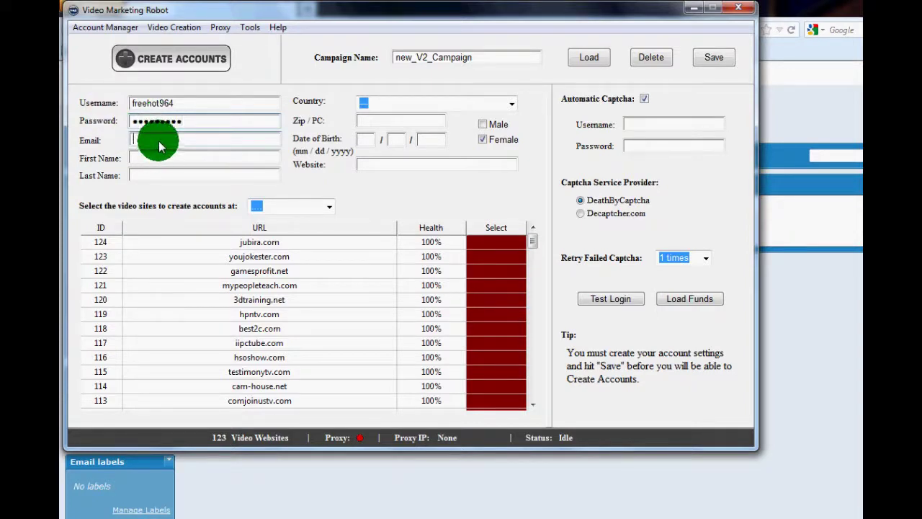
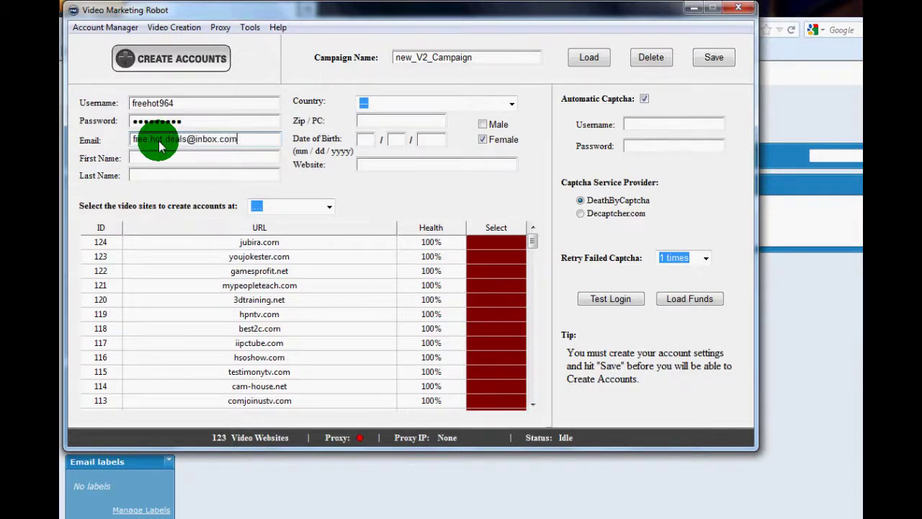
{"action": "left_click", "coordinate": [152, 159]}
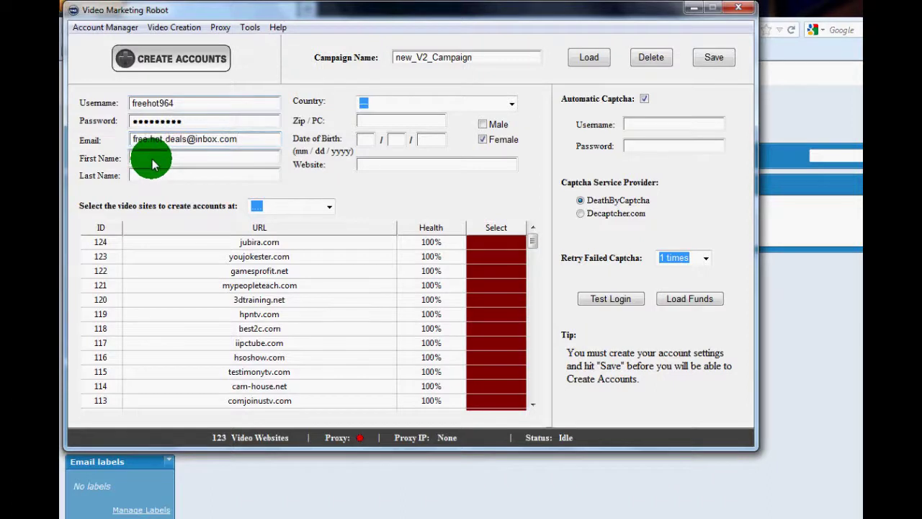
{"action": "type", "text": "Free"}
{"action": "left_click", "coordinate": [153, 176]}
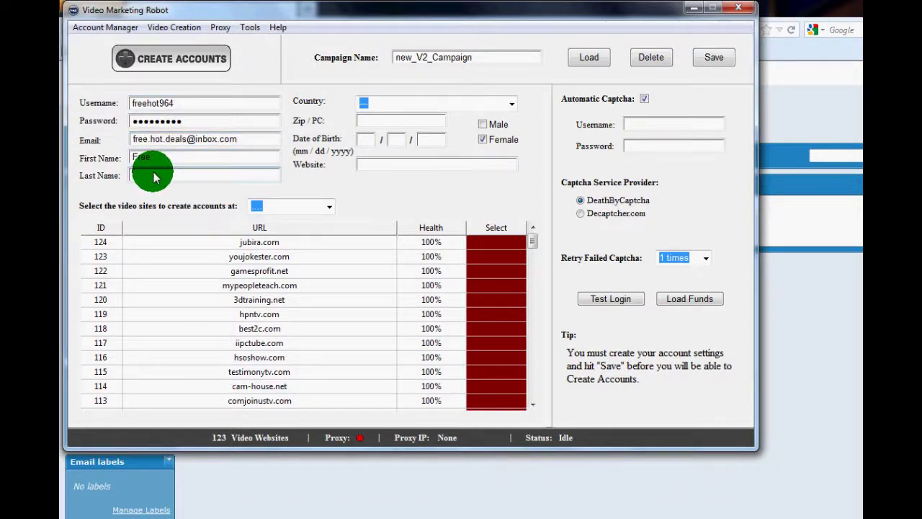
{"action": "type", "text": "Hot Deals"}
{"action": "left_click", "coordinate": [512, 103]}
- Set the country to Canada and enter the zip/postal code
{"action": "type", "text": "cc"}
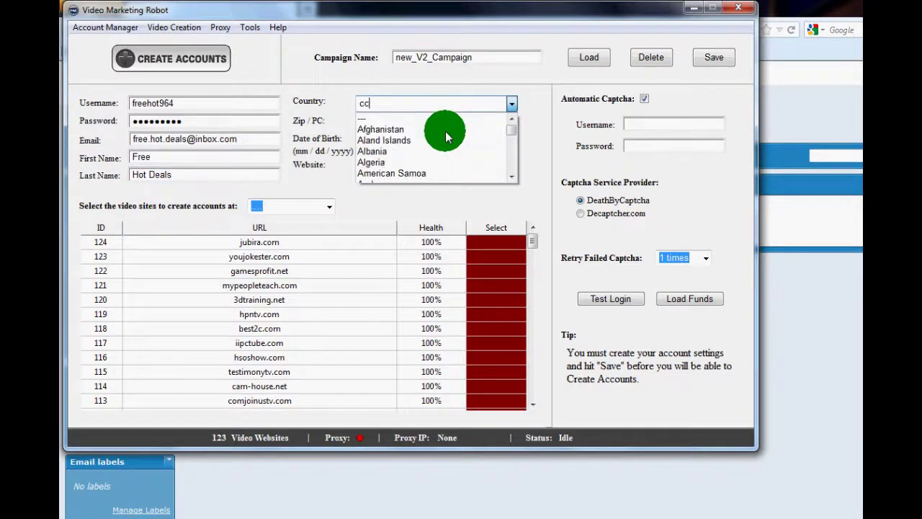
{"action": "key", "text": "BackSpace"}
{"action": "type", "text": "a"}
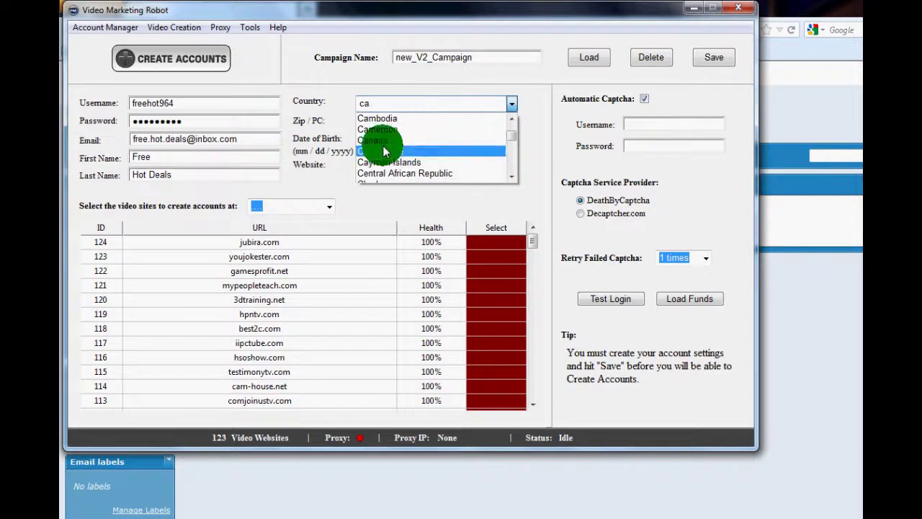
{"action": "left_click", "coordinate": [381, 140]}
{"action": "left_click", "coordinate": [380, 126]}
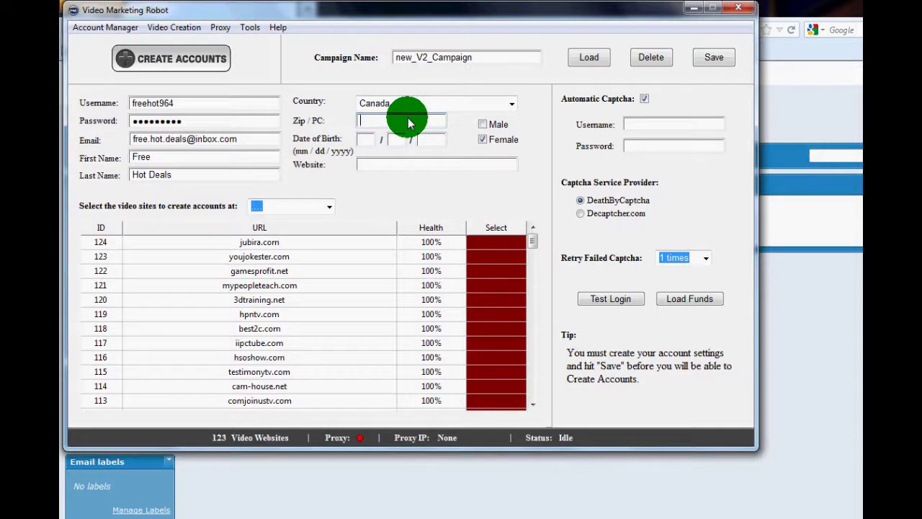
{"action": "type", "text": "T2B1A6"}
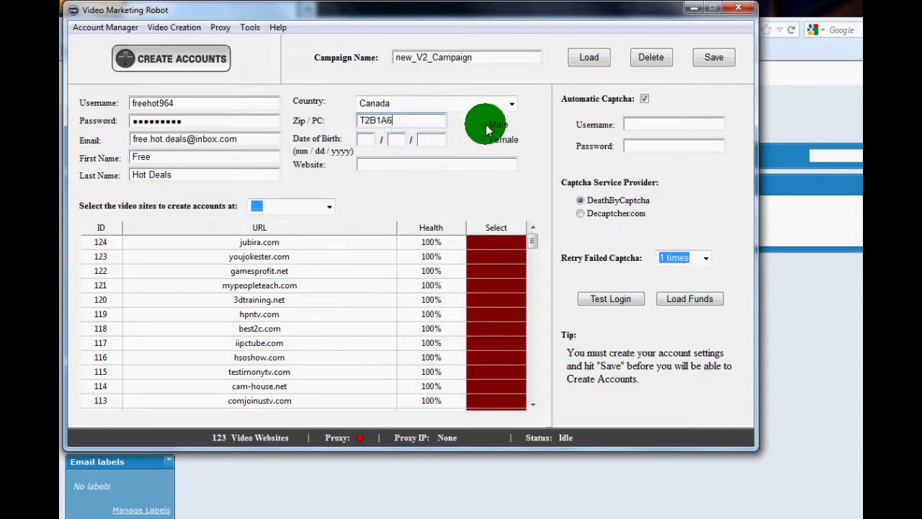
{"action": "left_click", "coordinate": [483, 124]}
{"action": "left_click", "coordinate": [367, 142]}
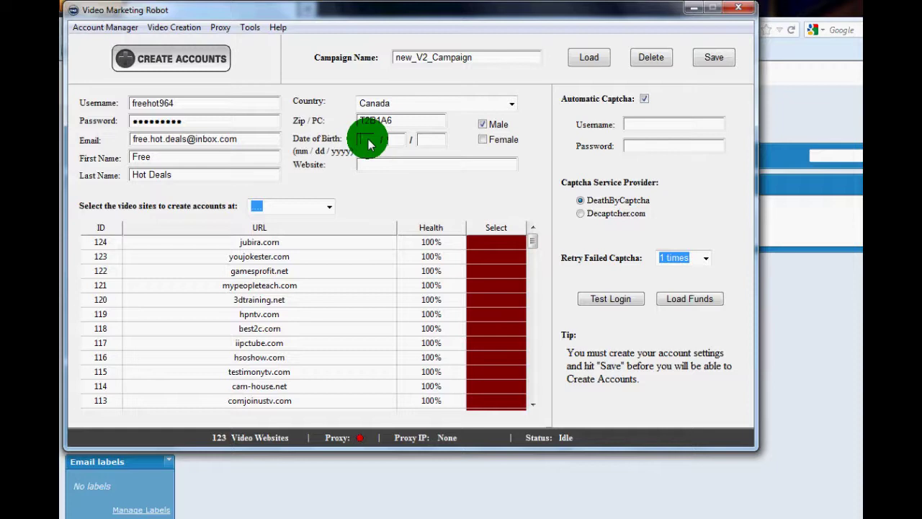
{"action": "type", "text": "08"}
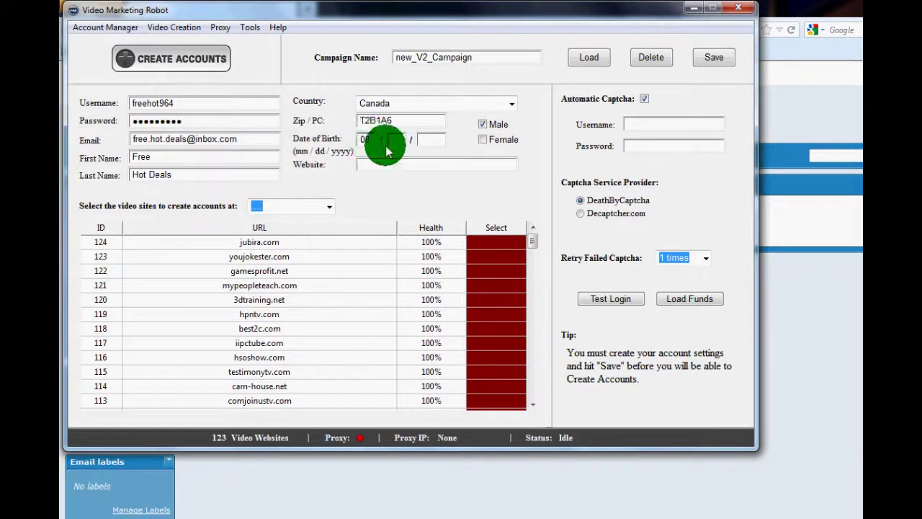
{"action": "left_click", "coordinate": [395, 141]}
{"action": "type", "text": "03"}
{"action": "left_click", "coordinate": [428, 140]}
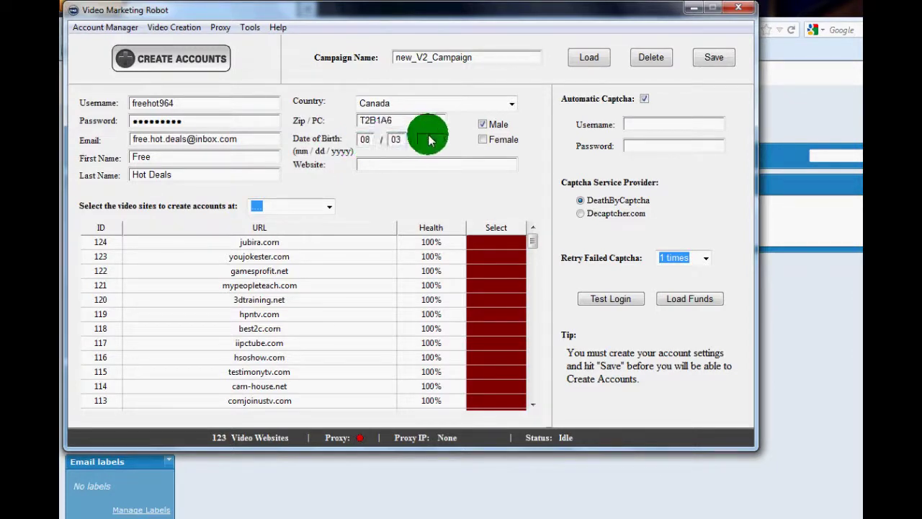
{"action": "type", "text": "1980"}
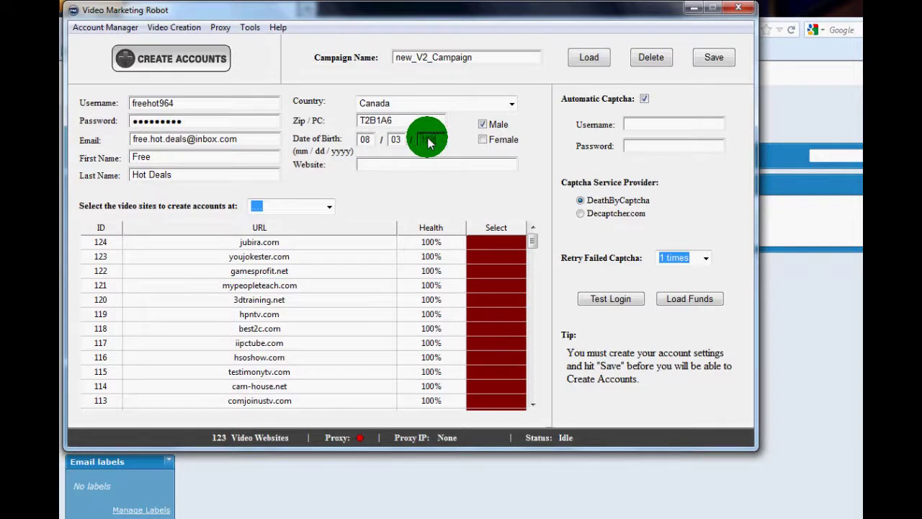
{"action": "left_click", "coordinate": [397, 167]}
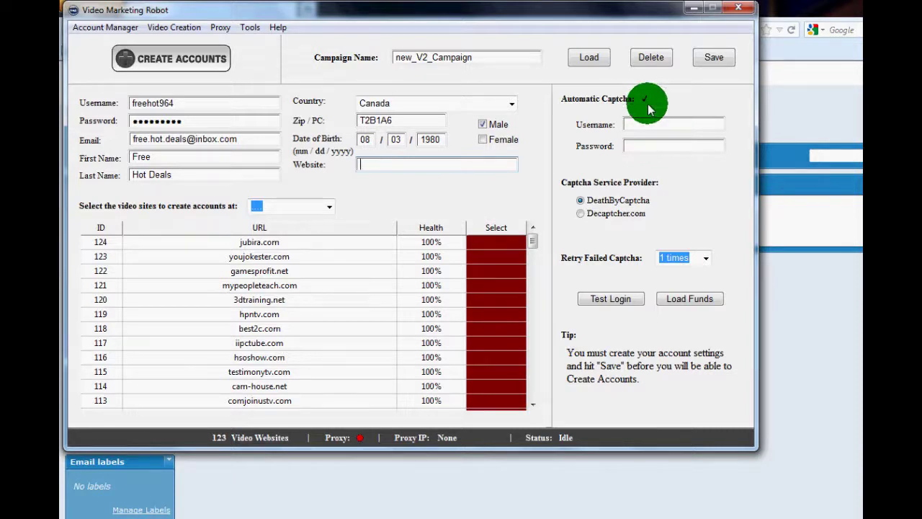
- Enter the DeathByCaptcha username and password and test the login, which reports a $4.01432 balance
{"action": "left_click", "coordinate": [674, 124]}
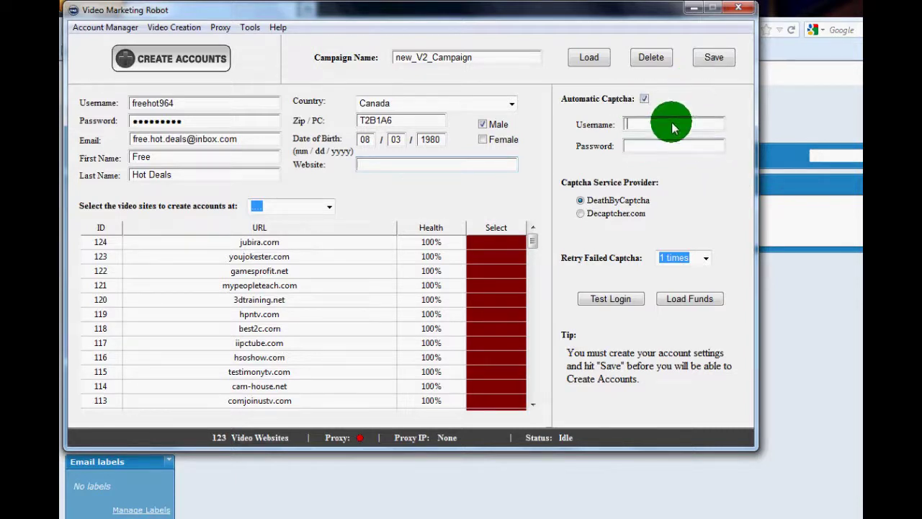
{"action": "type", "text": "brownsint"}
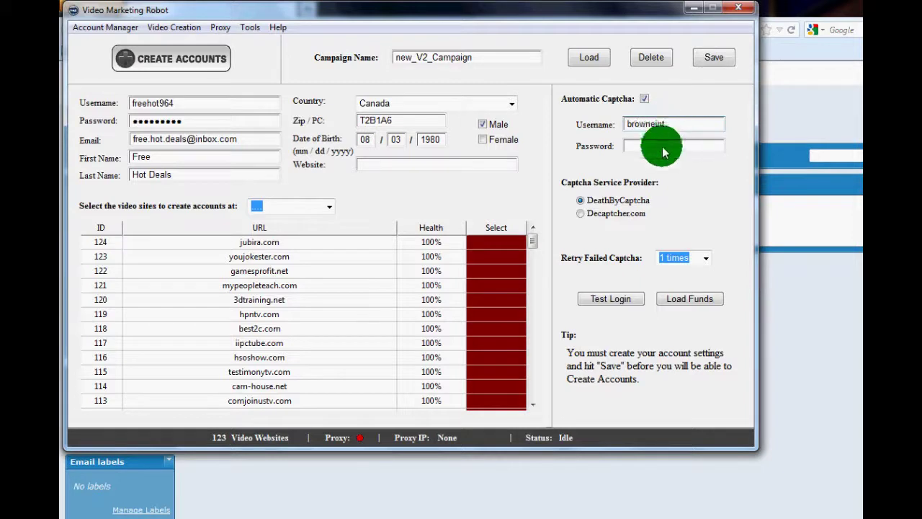
{"action": "left_click", "coordinate": [663, 148]}
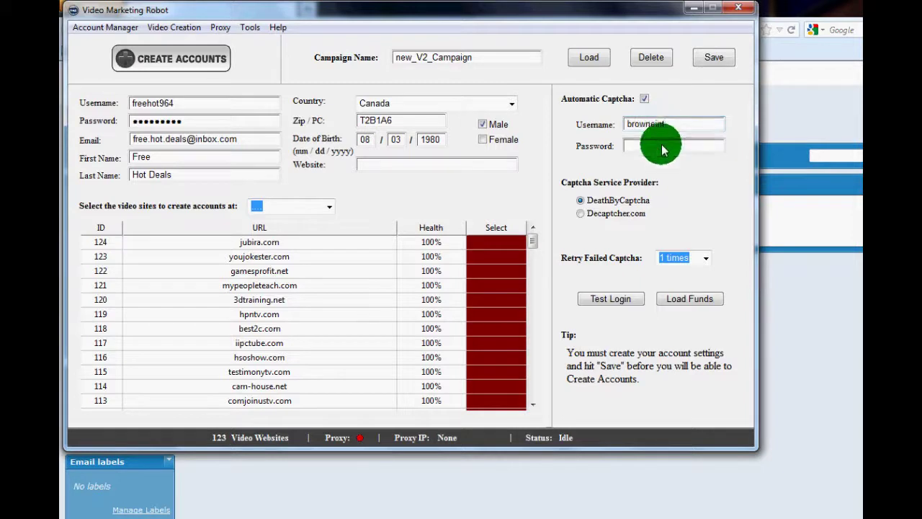
{"action": "type", "text": "••••••"}
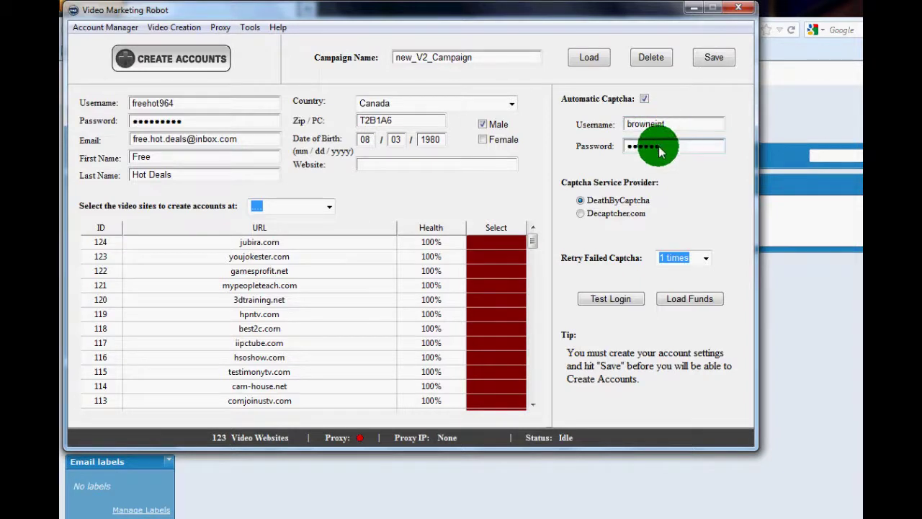
{"action": "left_click", "coordinate": [609, 298]}
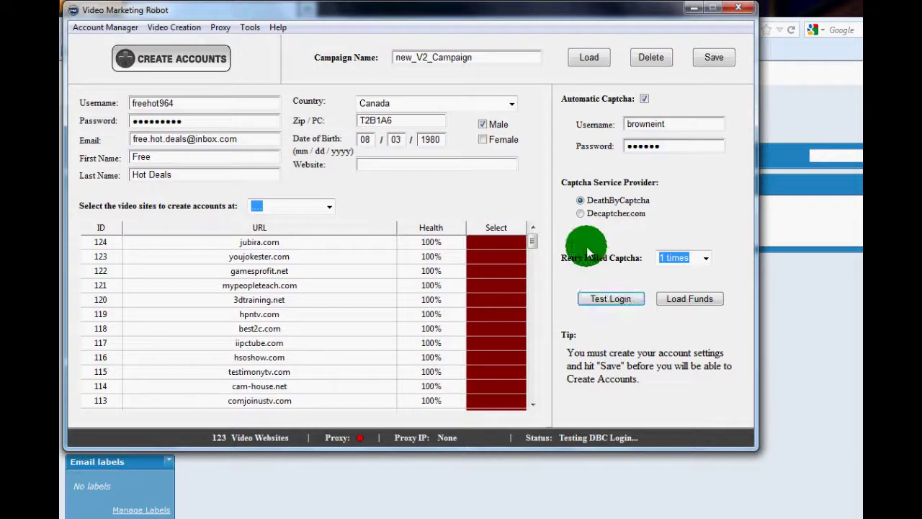
{"action": "left_click_drag", "start_coordinate": [592, 265], "coordinate": [482, 167]}
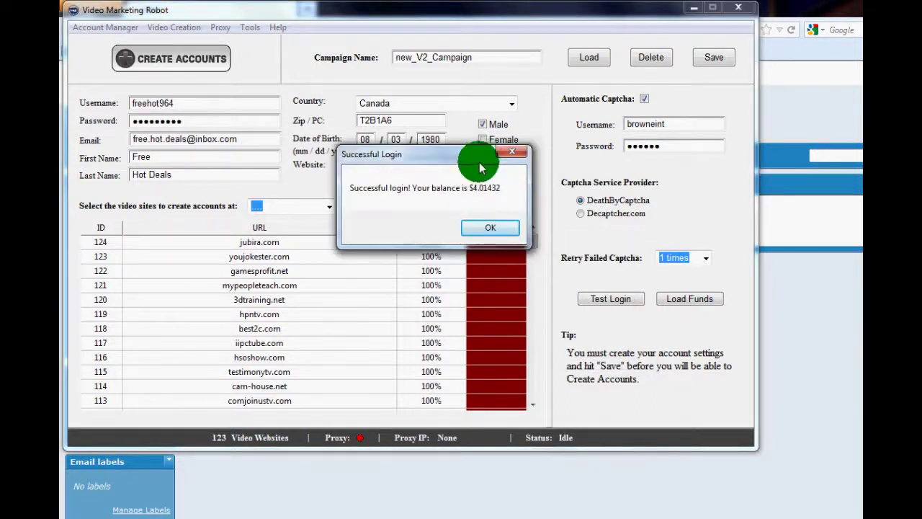
- Dismiss the login result message and save the campaign settings
{"action": "left_click", "coordinate": [497, 227]}
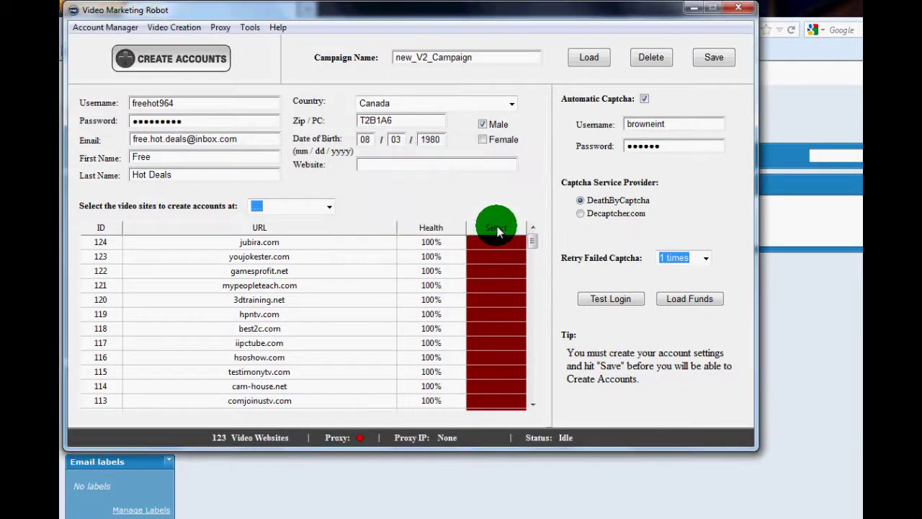
{"action": "left_click", "coordinate": [712, 60]}
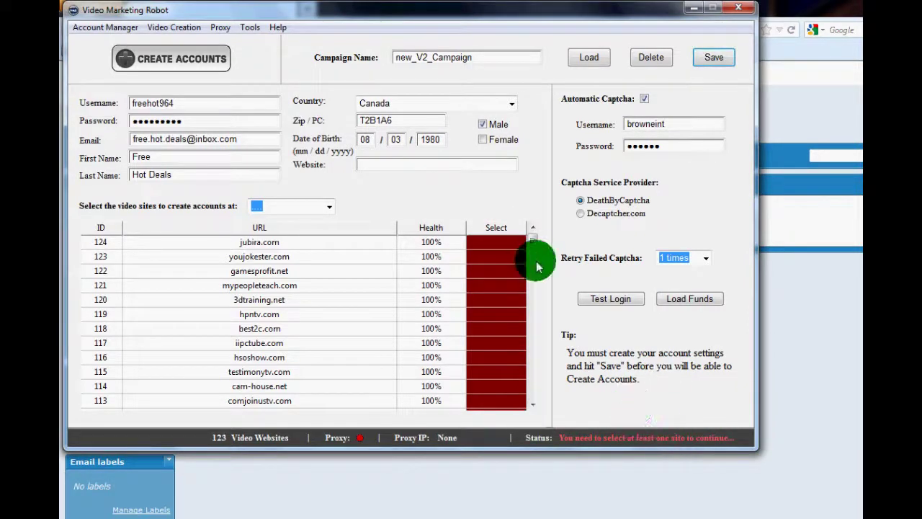
{"action": "mouse_move", "coordinate": [534, 245]}
{"action": "left_mouse_down"}
{"action": "mouse_move", "coordinate": [542, 392]}
{"action": "mouse_move", "coordinate": [531, 237]}
{"action": "left_mouse_up"}
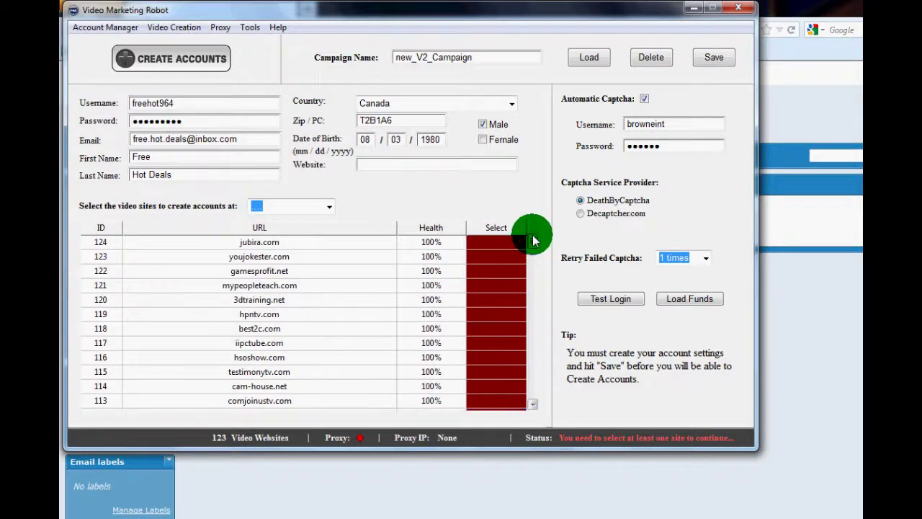
- Choose { Select All } for the video sites, save the campaign, and start creating accounts
{"action": "left_click", "coordinate": [330, 207]}
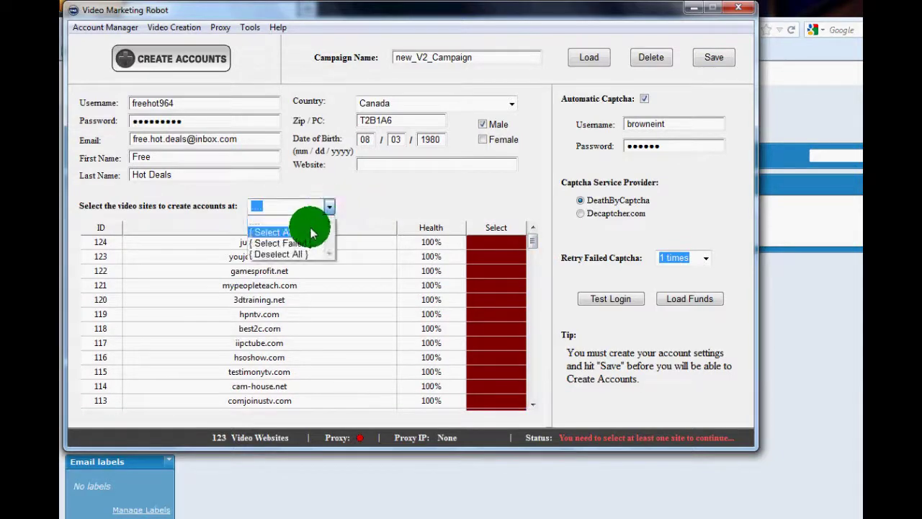
{"action": "left_click", "coordinate": [311, 231]}
{"action": "left_click_drag", "start_coordinate": [536, 245], "coordinate": [545, 410]}
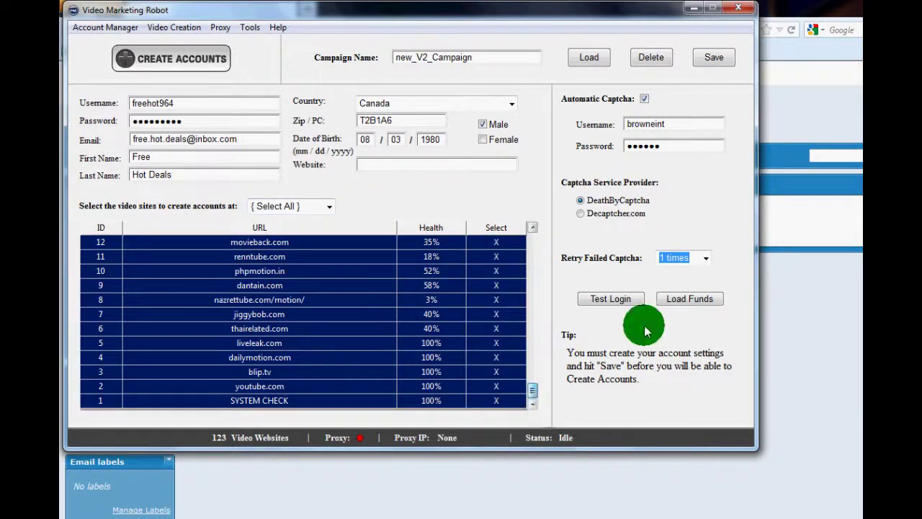
{"action": "left_click", "coordinate": [710, 58]}
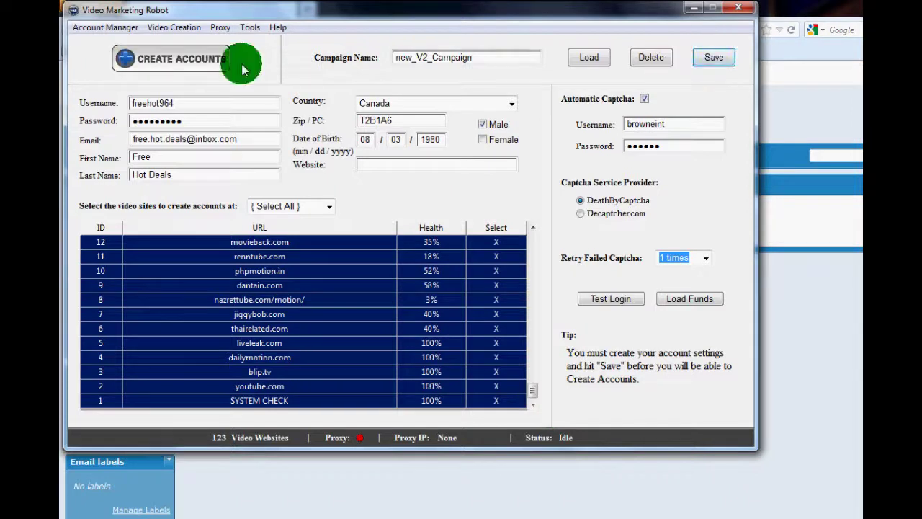
{"action": "left_click", "coordinate": [195, 61]}
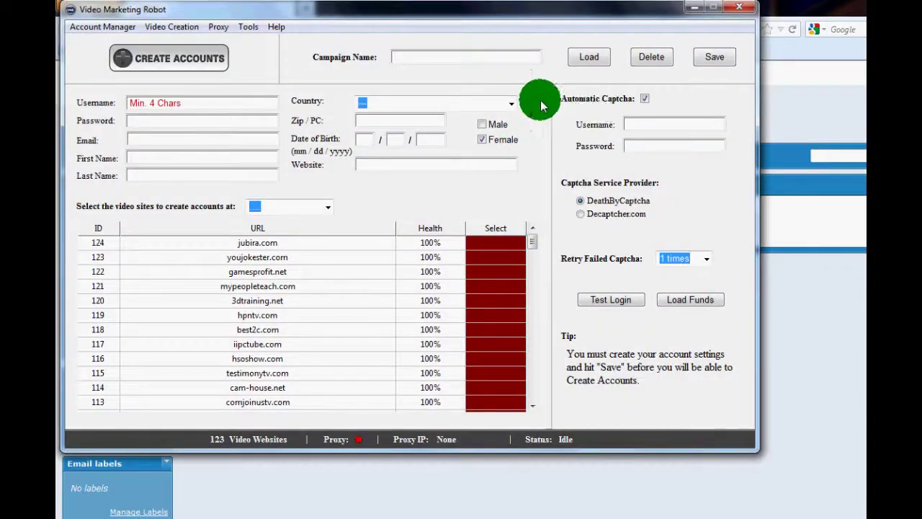
- Load the saved new_V2_Campaign.ini file from the accounts folder
{"action": "left_click", "coordinate": [589, 61]}
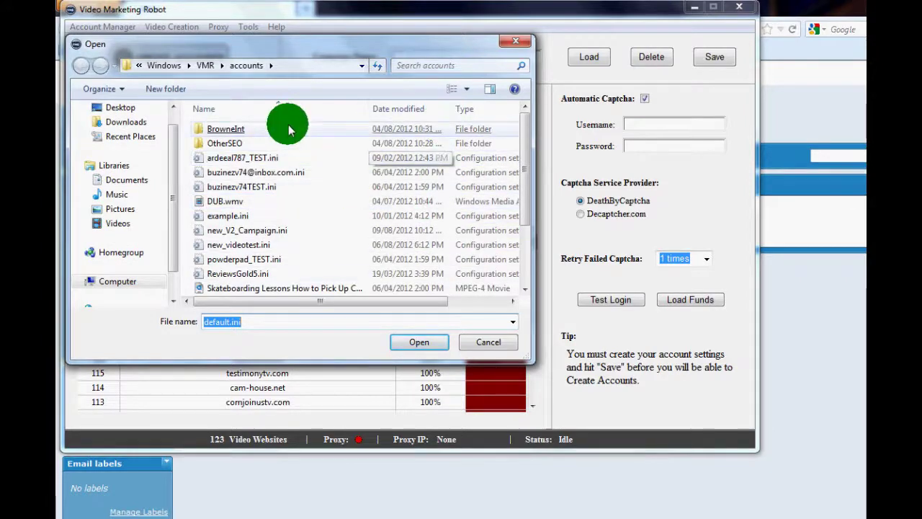
{"action": "double_click", "coordinate": [283, 127]}
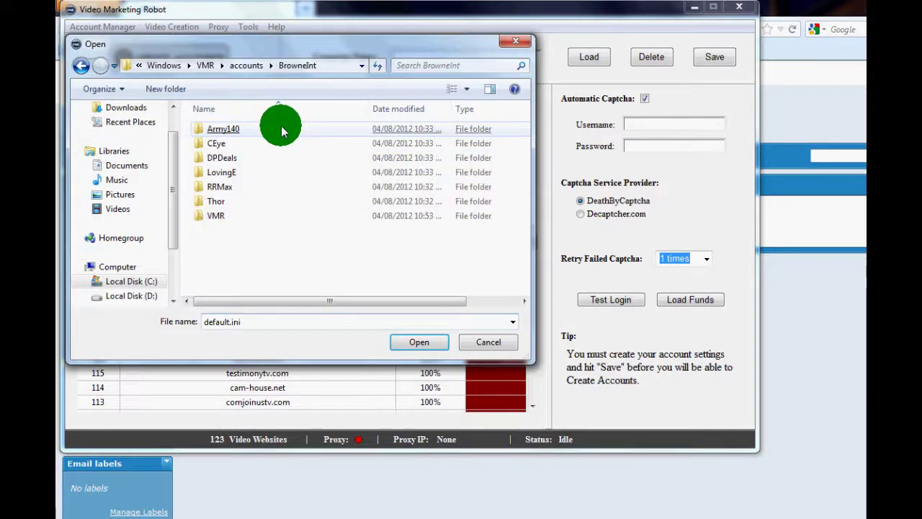
{"action": "left_click", "coordinate": [85, 70]}
{"action": "double_click", "coordinate": [233, 143]}
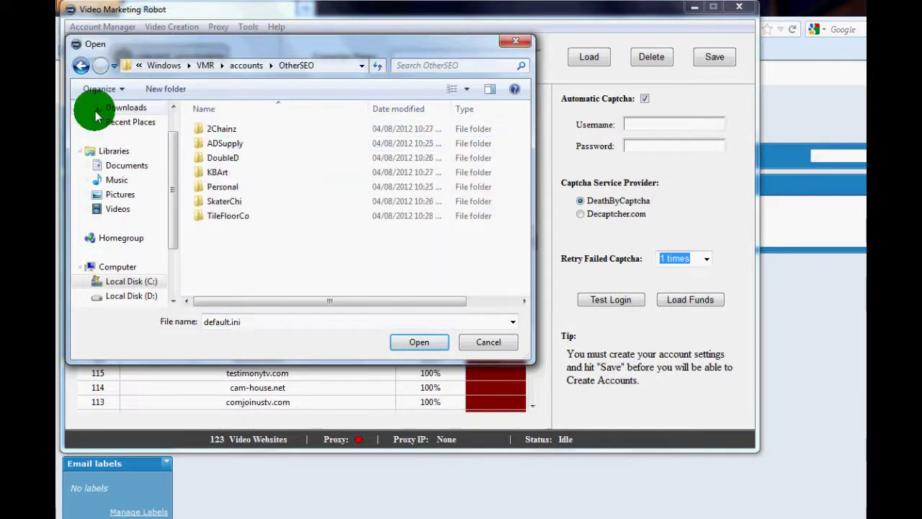
{"action": "left_click", "coordinate": [86, 69]}
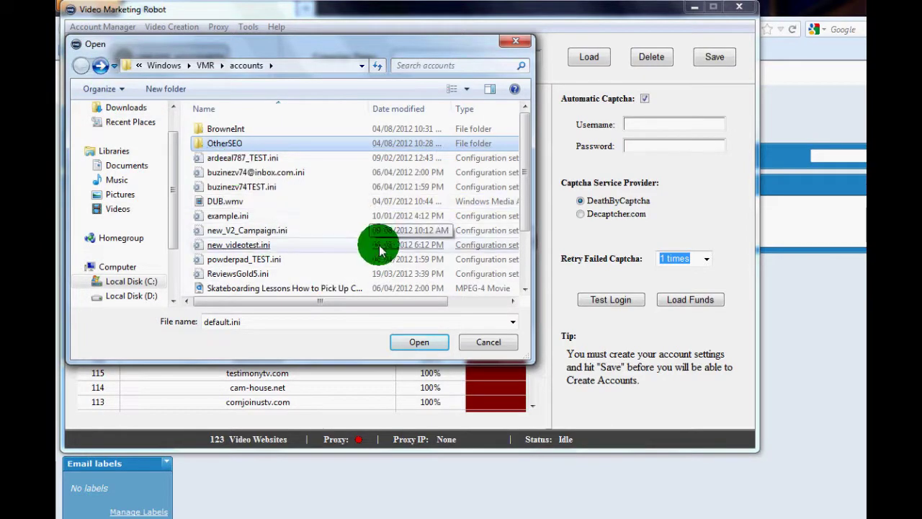
{"action": "double_click", "coordinate": [273, 231]}
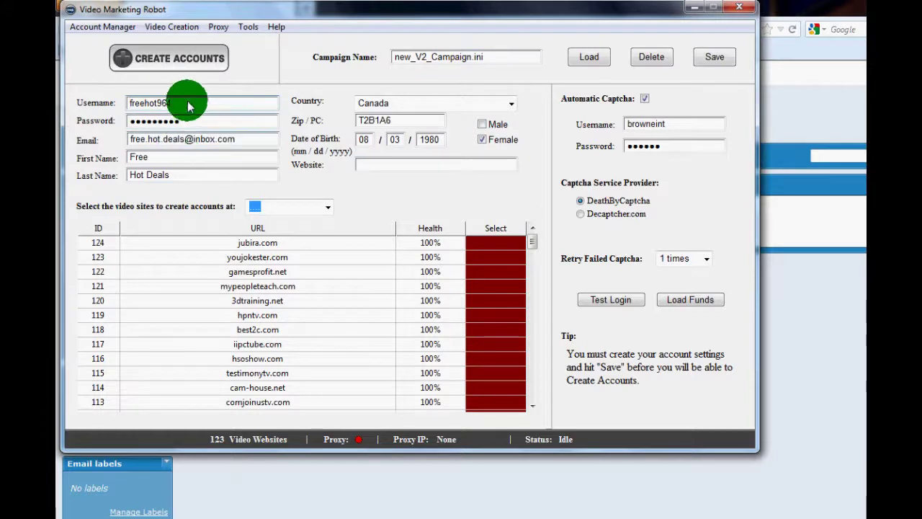
- Replace the account username with a new one
{"action": "left_click_drag", "start_coordinate": [189, 106], "coordinate": [103, 112]}
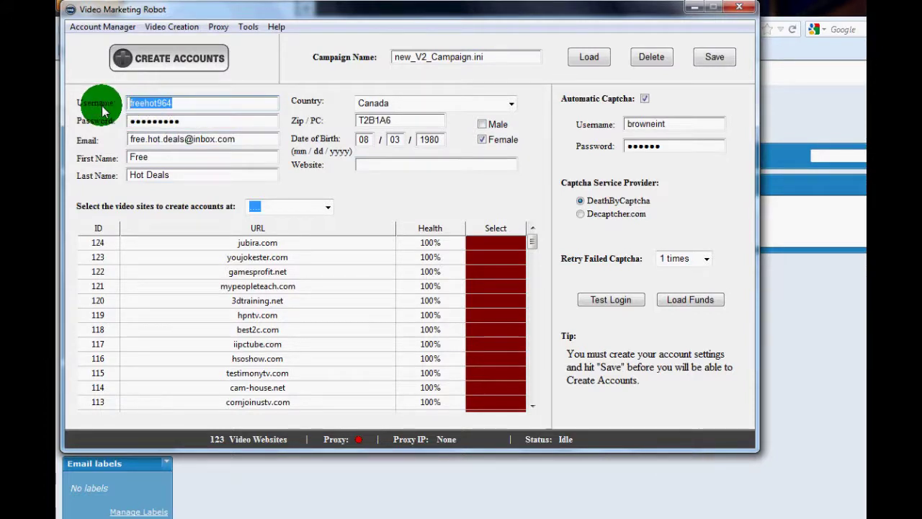
{"action": "type", "text": "overho"}
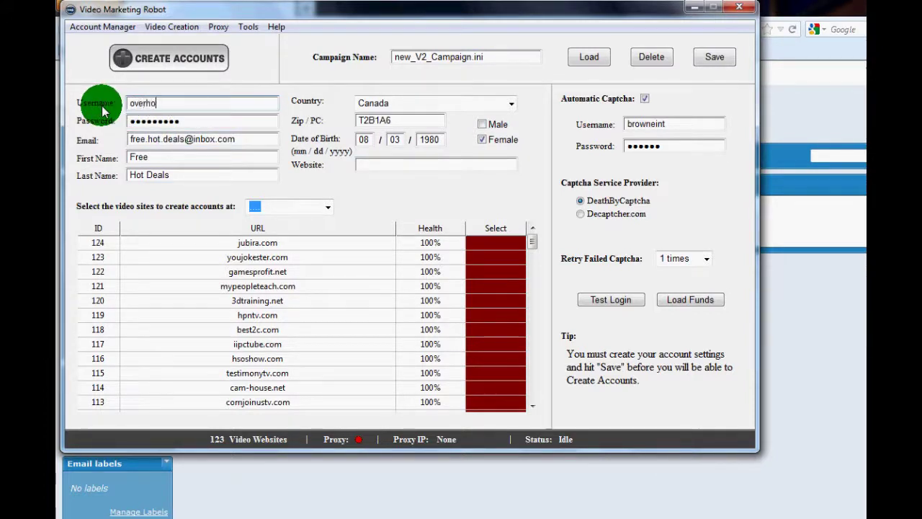
{"action": "type", "text": "t2"}
{"action": "key", "text": "BackSpace"}
{"action": "key", "text": "BackSpace"}
{"action": "key", "text": "BackSpace"}
{"action": "key", "text": "BackSpace"}
{"action": "type", "text": "HOT2853"}
{"action": "key", "text": "BackSpace"}
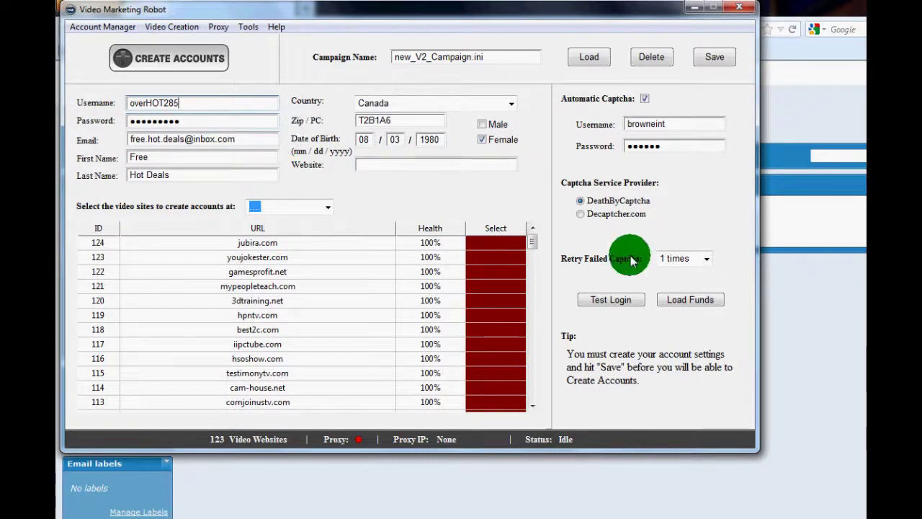
- Select all 123 video sites, save, and start creating accounts
{"action": "left_click", "coordinate": [316, 208]}
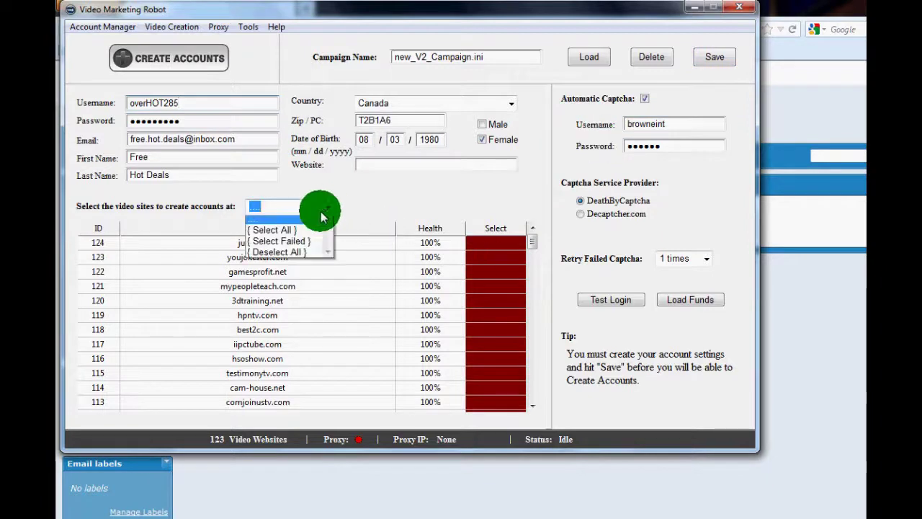
{"action": "left_click", "coordinate": [295, 234]}
{"action": "left_click", "coordinate": [713, 57]}
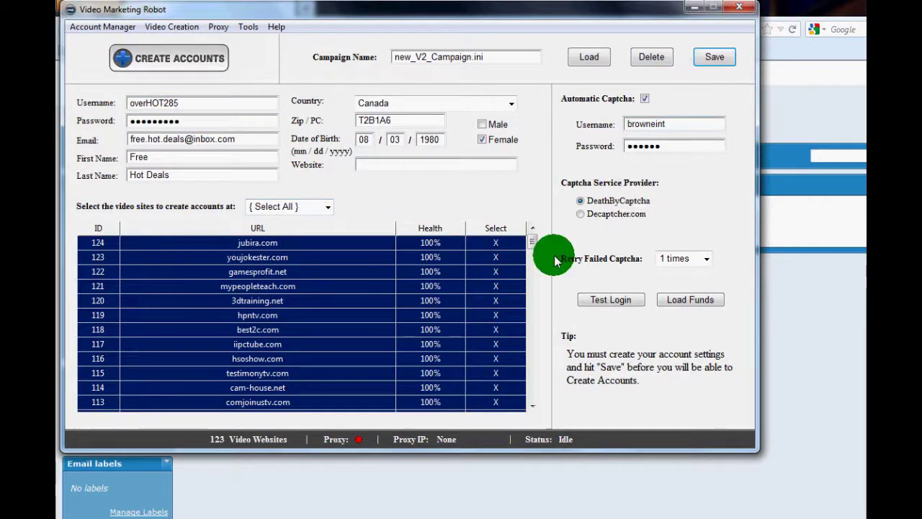
{"action": "left_click_drag", "start_coordinate": [533, 242], "coordinate": [536, 395]}
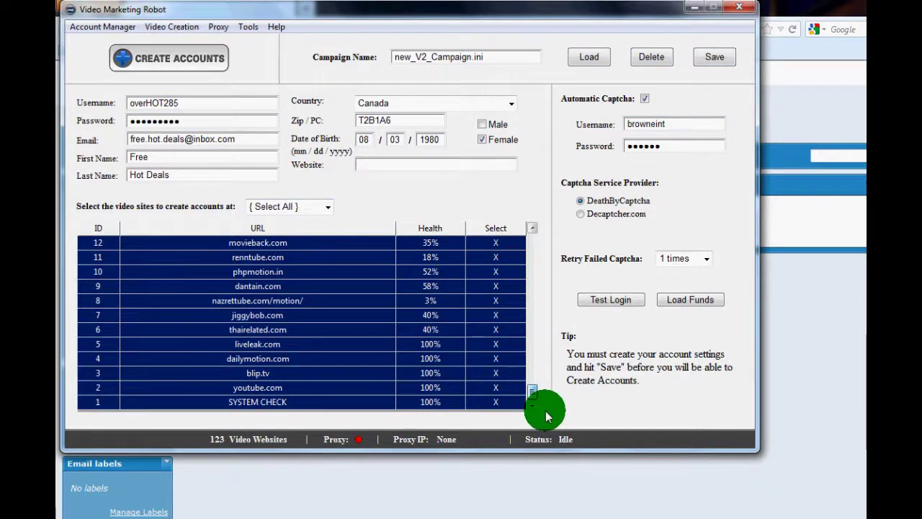
{"action": "left_click", "coordinate": [209, 62]}
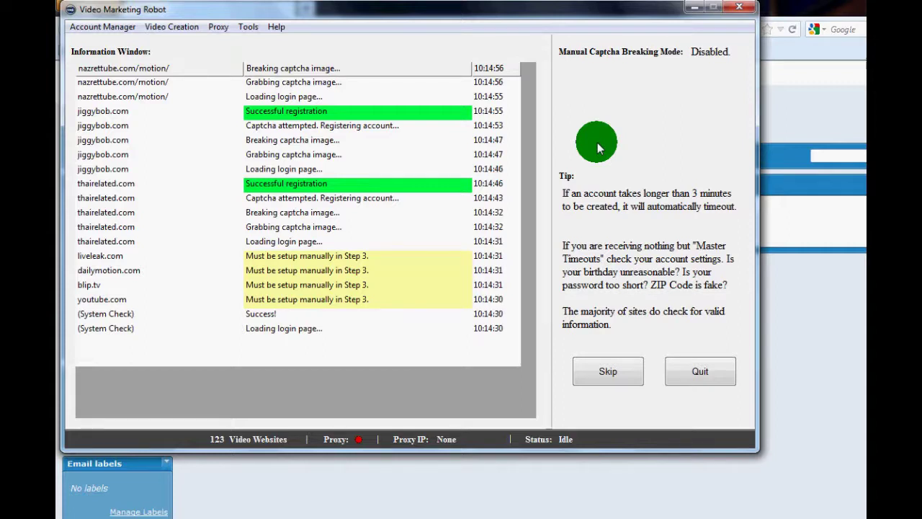
- Minimize Video Marketing Robot and refresh the Inbox.com inbox folder
{"action": "left_click", "coordinate": [693, 9]}
{"action": "left_click", "coordinate": [93, 207]}
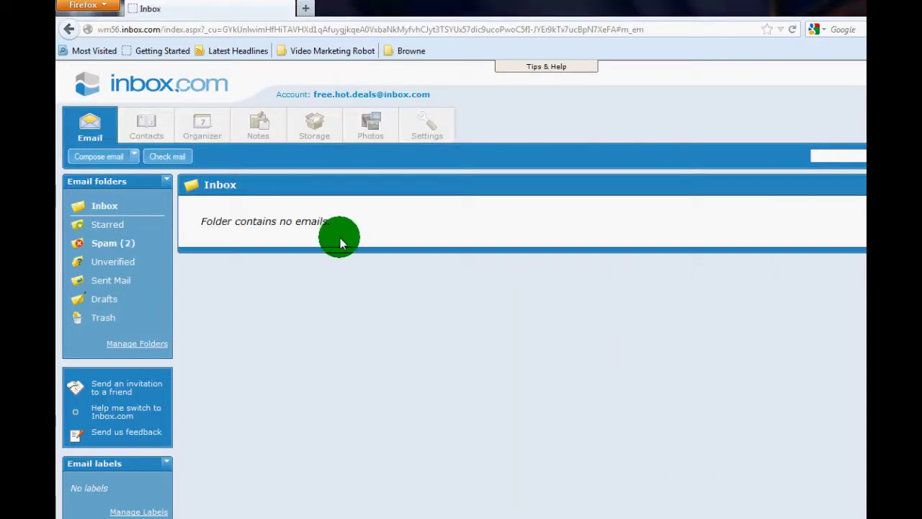
- Check the two welcome emails in Inbox.com's Spam folder, then bring Video Marketing Robot back to the front
{"action": "left_click", "coordinate": [130, 248]}
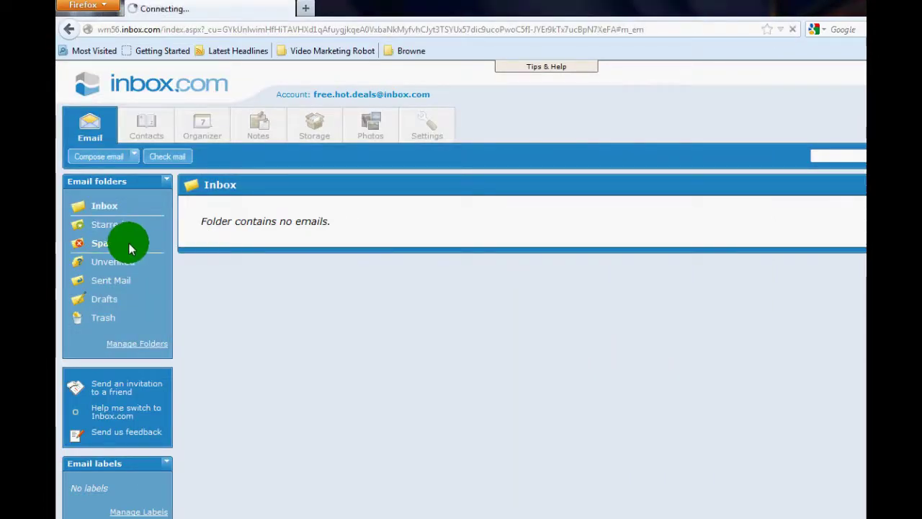
{"action": "left_click", "coordinate": [119, 212]}
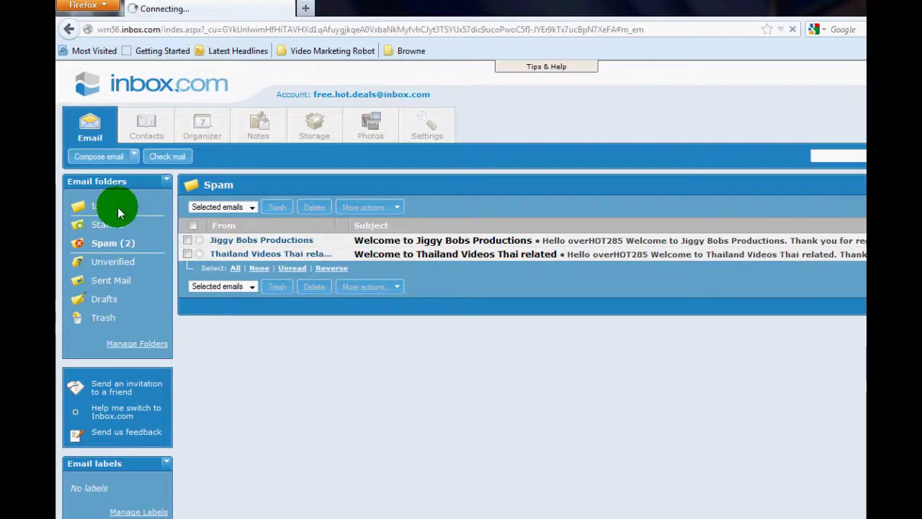
{"action": "left_click", "coordinate": [411, 515]}
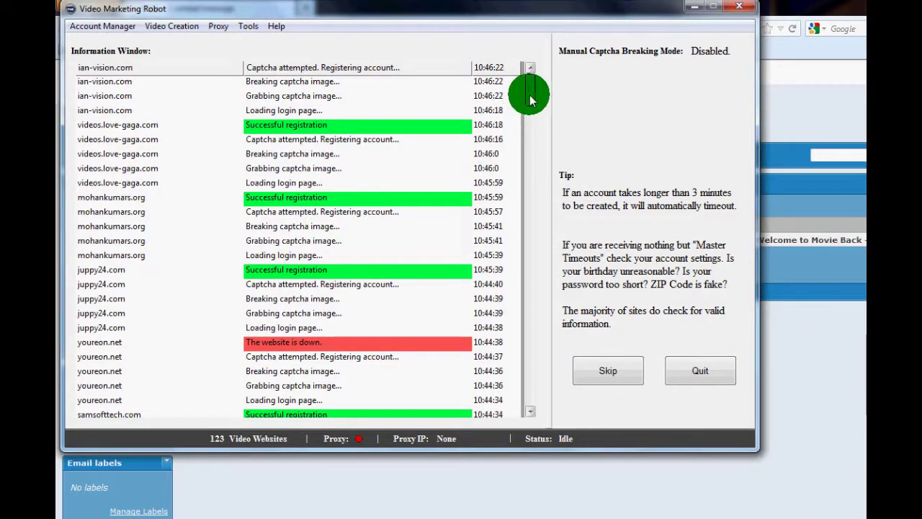
- Scroll the Information Window log to follow the ongoing registrations through resumeinvideo.com
{"action": "left_click_drag", "start_coordinate": [529, 94], "coordinate": [533, 142]}
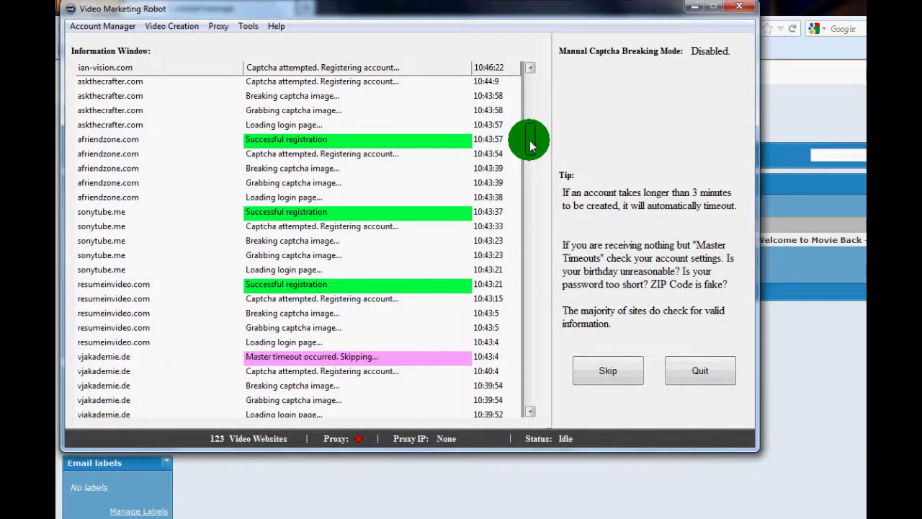
- Scroll the log to the Finished! row, then minimize the robot to check the inbox
{"action": "left_click_drag", "start_coordinate": [531, 140], "coordinate": [531, 82]}
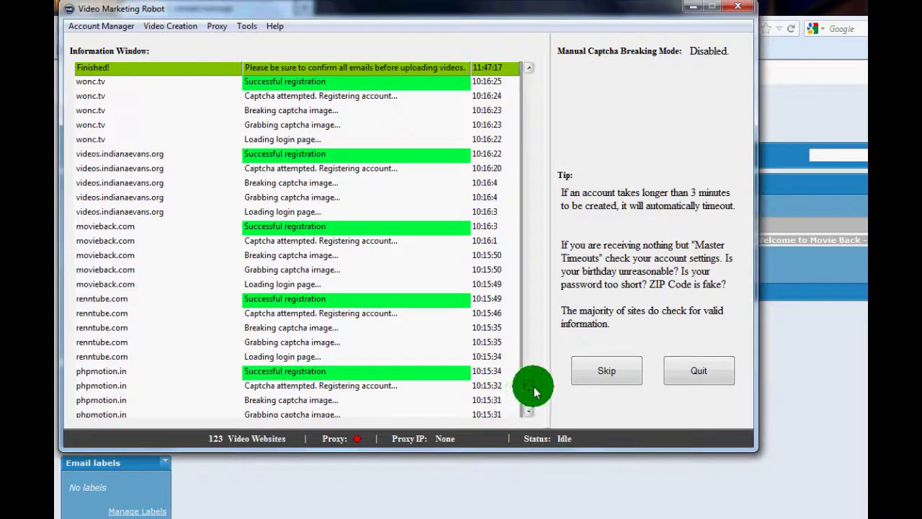
{"action": "left_click_drag", "start_coordinate": [533, 391], "coordinate": [539, 354]}
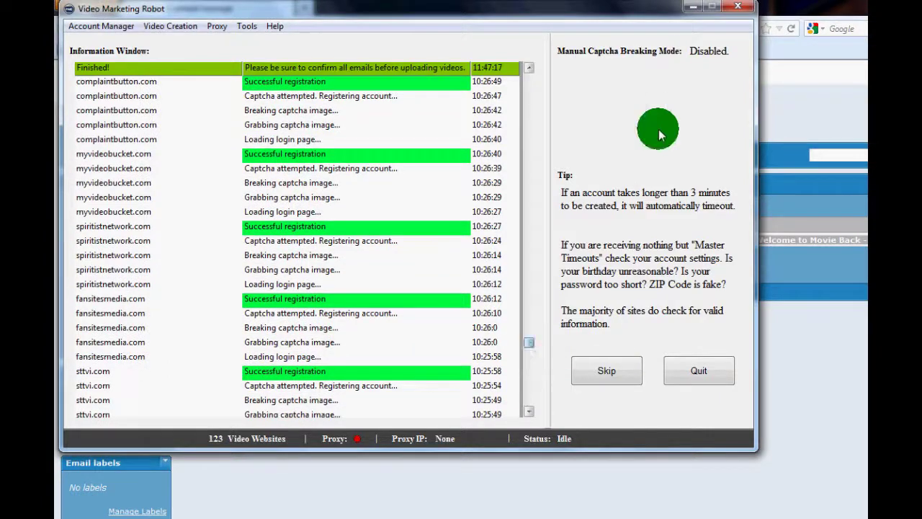
{"action": "left_click", "coordinate": [693, 7]}
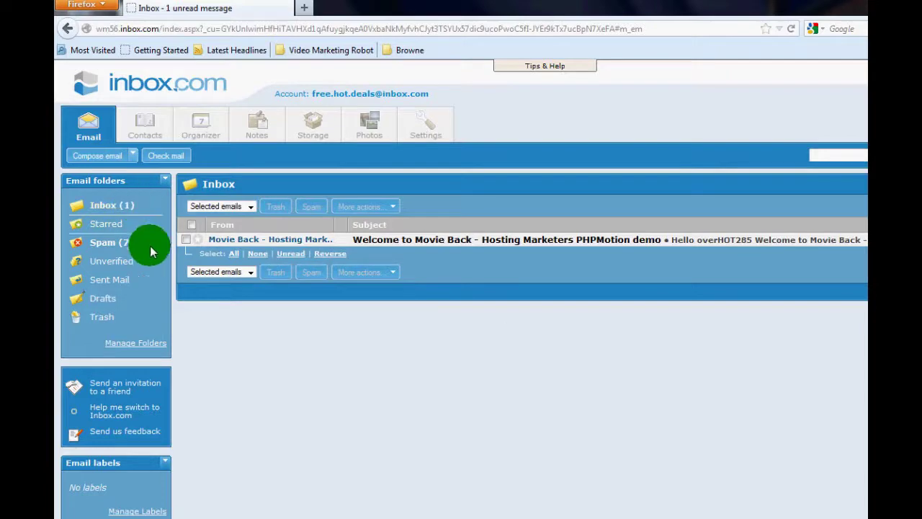
{"action": "left_click", "coordinate": [128, 241]}
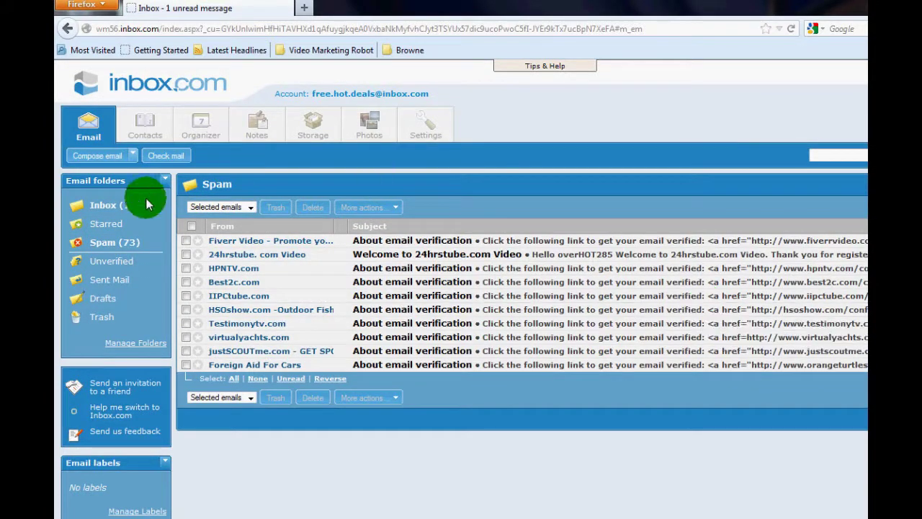
{"action": "left_click", "coordinate": [126, 204]}
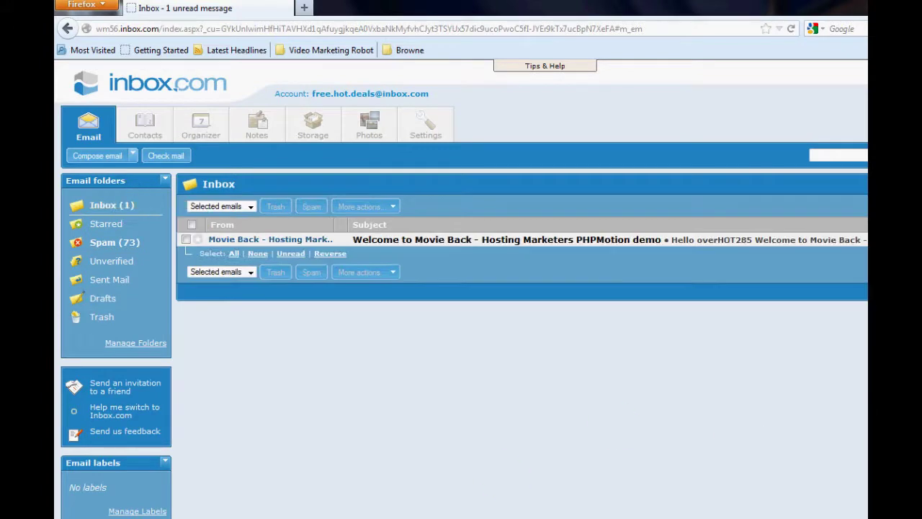
{"action": "left_click", "coordinate": [411, 515]}
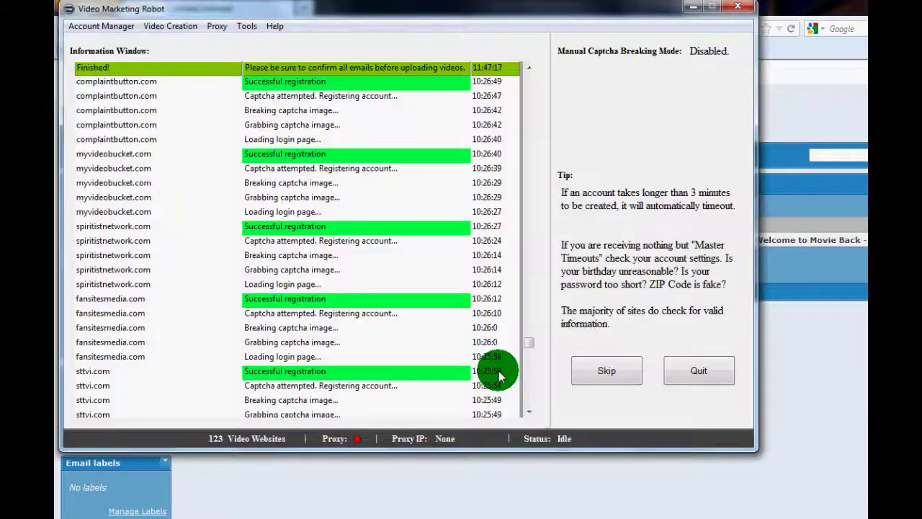
{"action": "left_click", "coordinate": [116, 28]}
- Switch to Confirm Emails and save inbox.com POP3 access for Spam, Unverified and older emails
{"action": "left_click", "coordinate": [144, 61]}
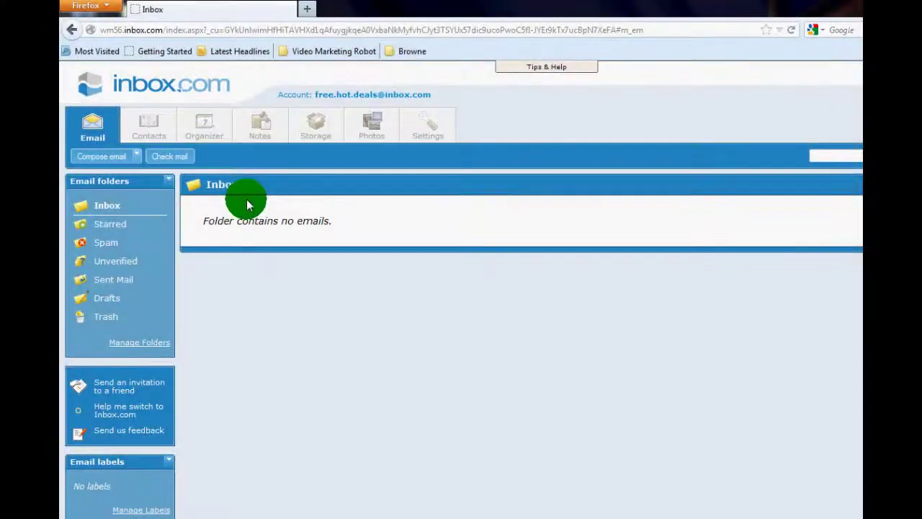
{"action": "left_click", "coordinate": [429, 129]}
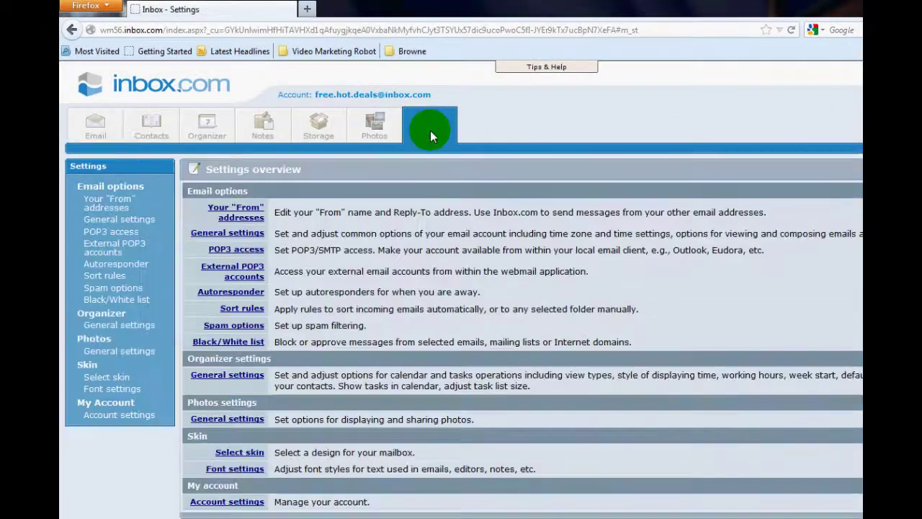
{"action": "left_click", "coordinate": [257, 250]}
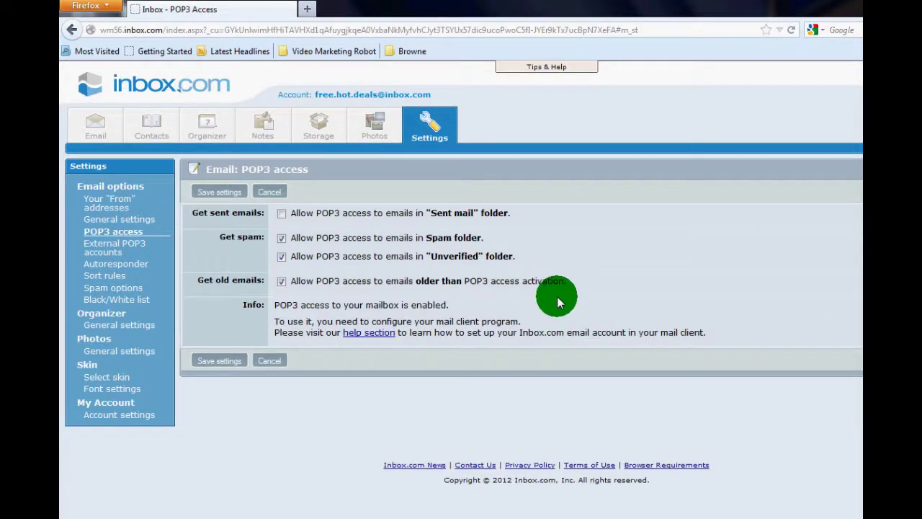
{"action": "left_click", "coordinate": [281, 238]}
{"action": "left_click", "coordinate": [281, 280]}
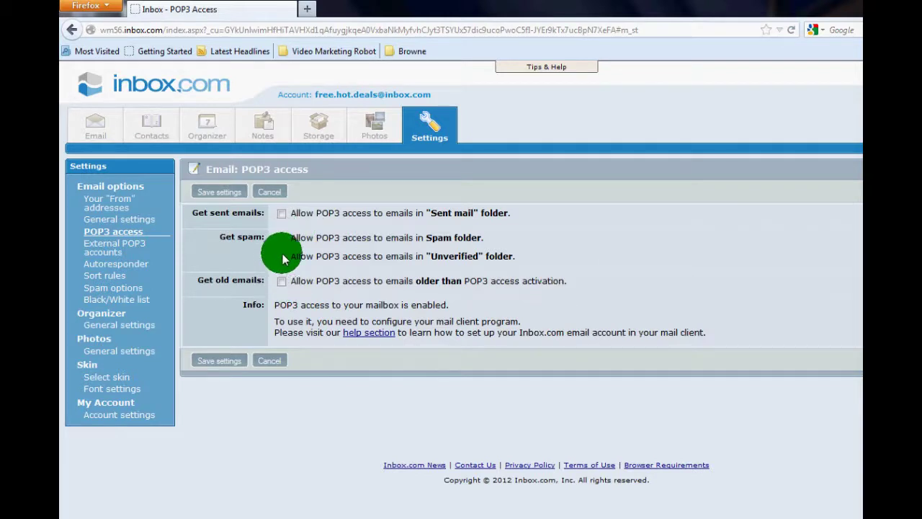
{"action": "left_click", "coordinate": [281, 238]}
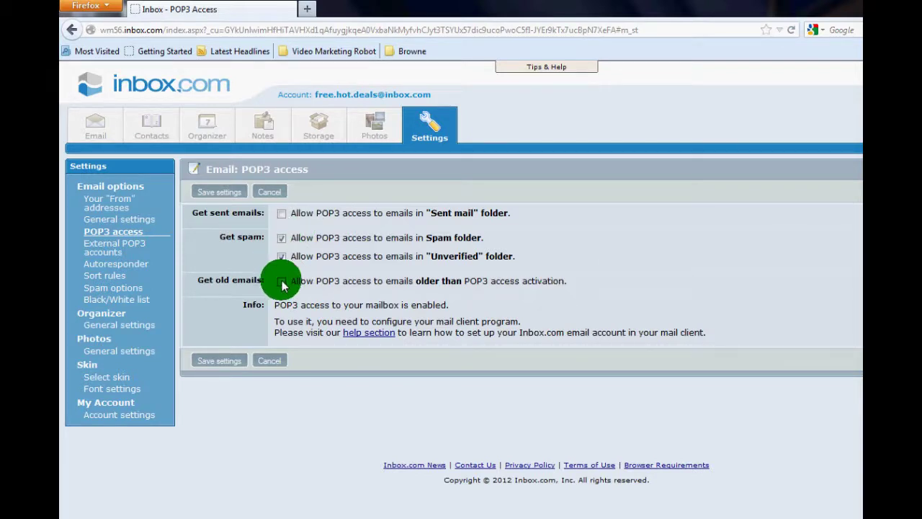
{"action": "left_click", "coordinate": [232, 363]}
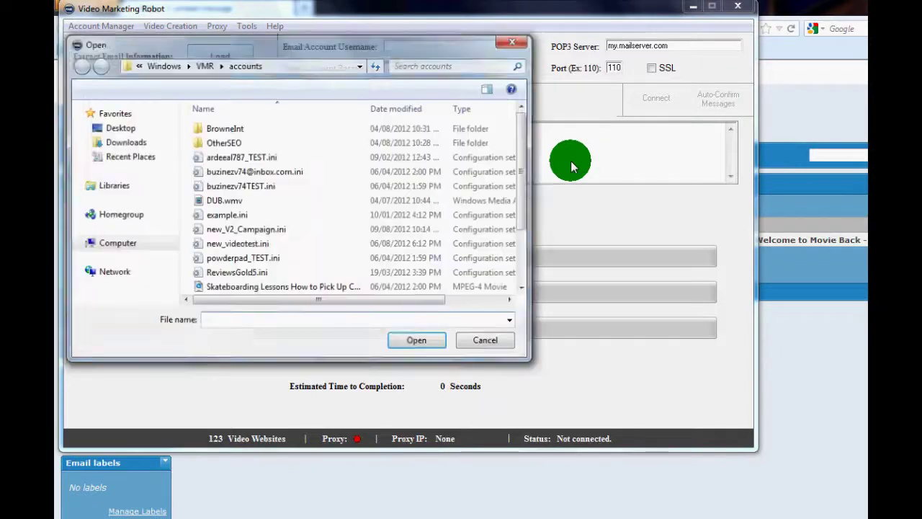
- Load new_V2_Campaign.ini, connect to the inbox.com POP3 server, and start auto-confirming messages
{"action": "double_click", "coordinate": [273, 231]}
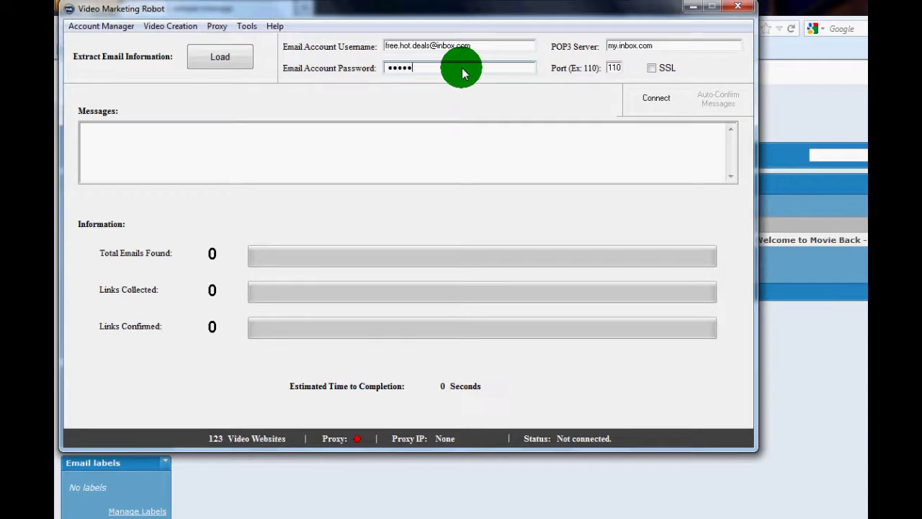
{"action": "left_click", "coordinate": [653, 106]}
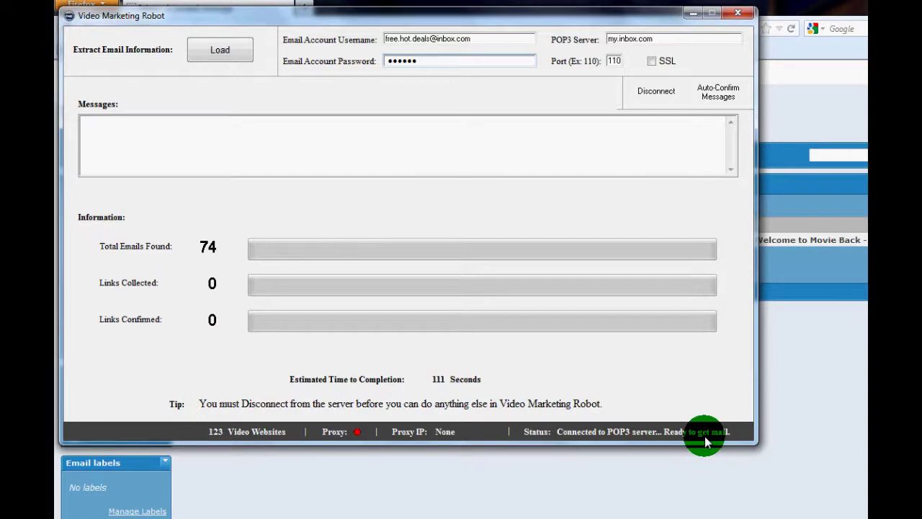
{"action": "left_click", "coordinate": [715, 98]}
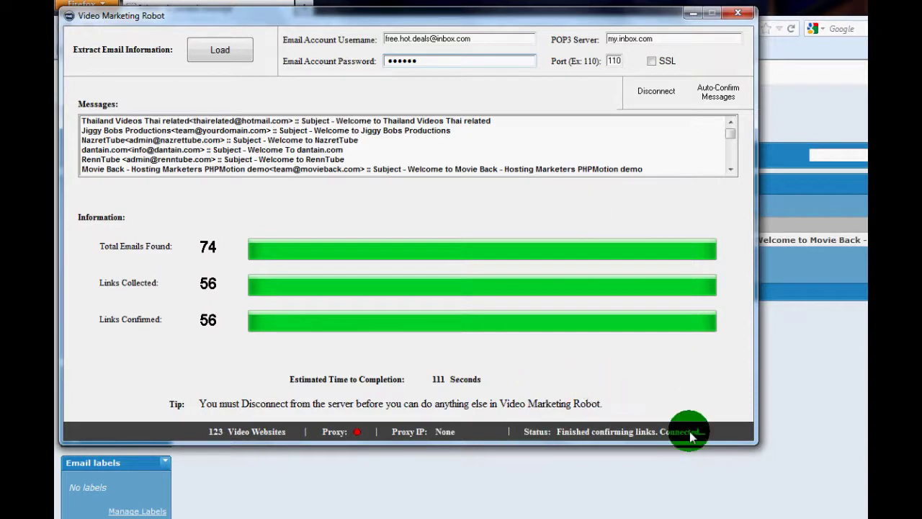
- Disconnect from the inbox.com POP3 server once all 56 verification links are confirmed
{"action": "left_click", "coordinate": [649, 92]}
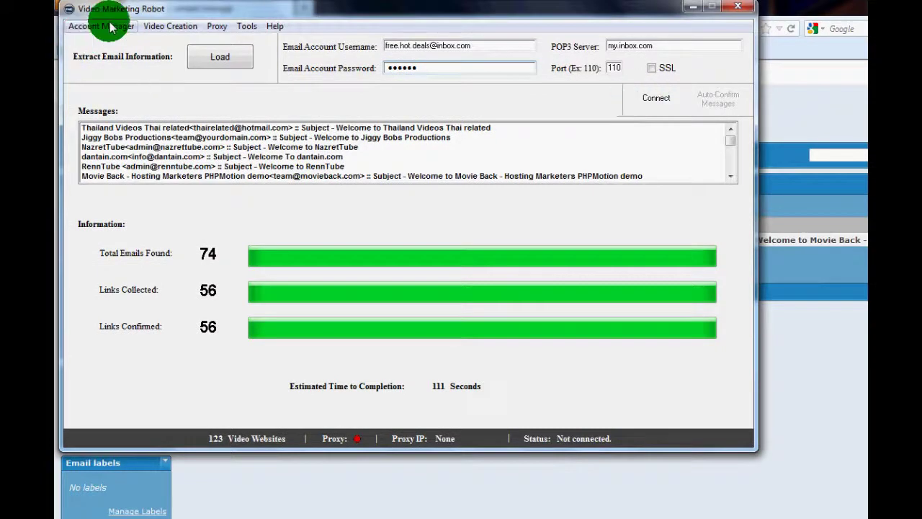